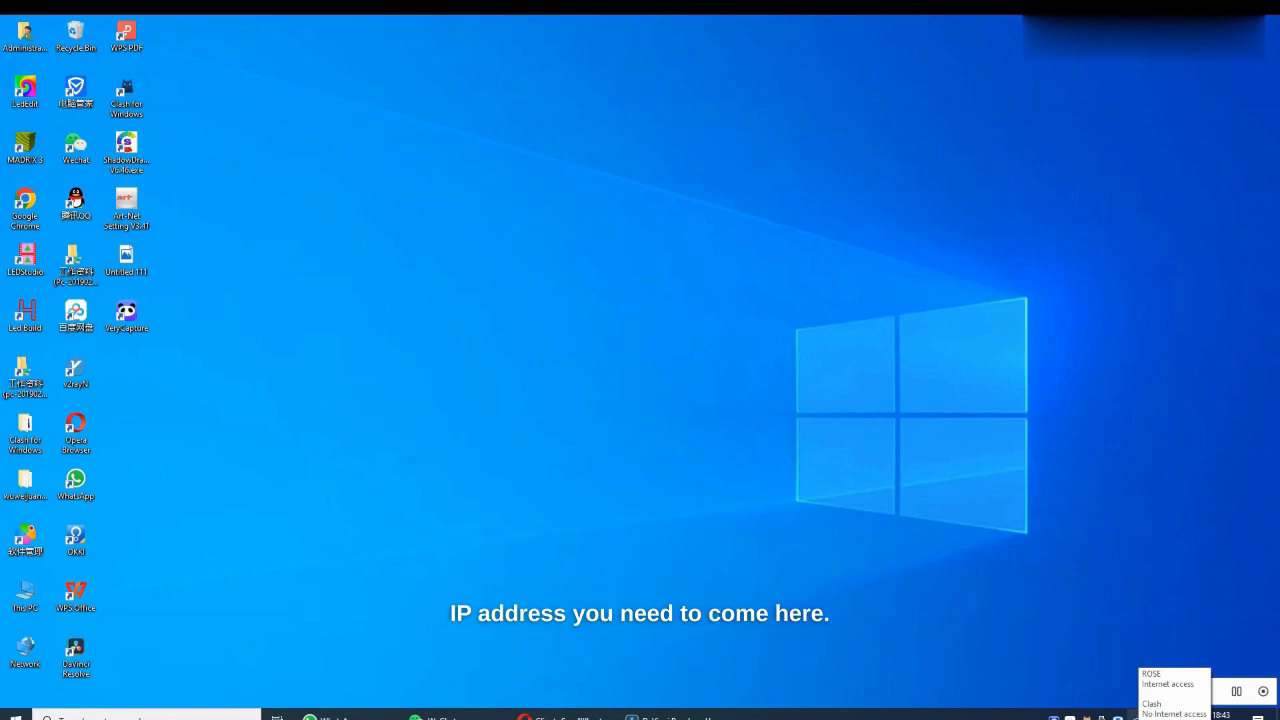
Go from the tray network flyout to Ethernet settings and open the adapter list.
{"action": "left_click", "coordinate": [1133, 713]}
{"action": "left_click", "coordinate": [1119, 638]}
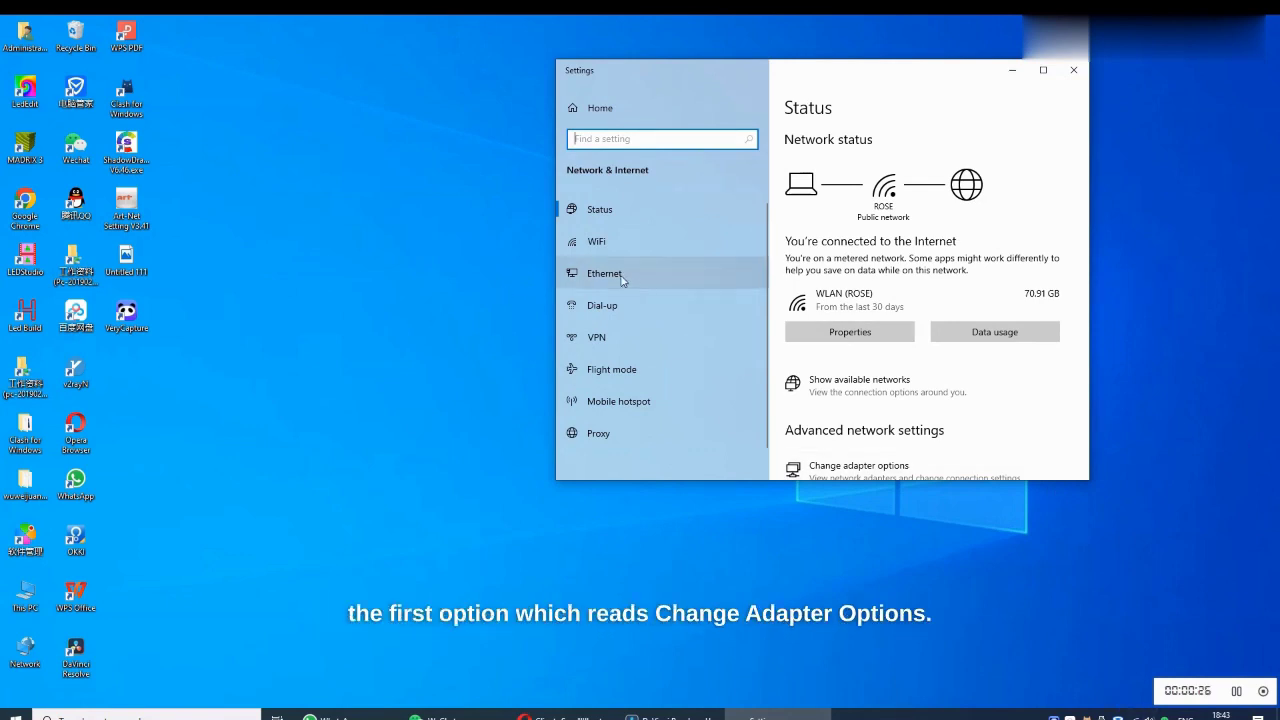
{"action": "left_click", "coordinate": [620, 280]}
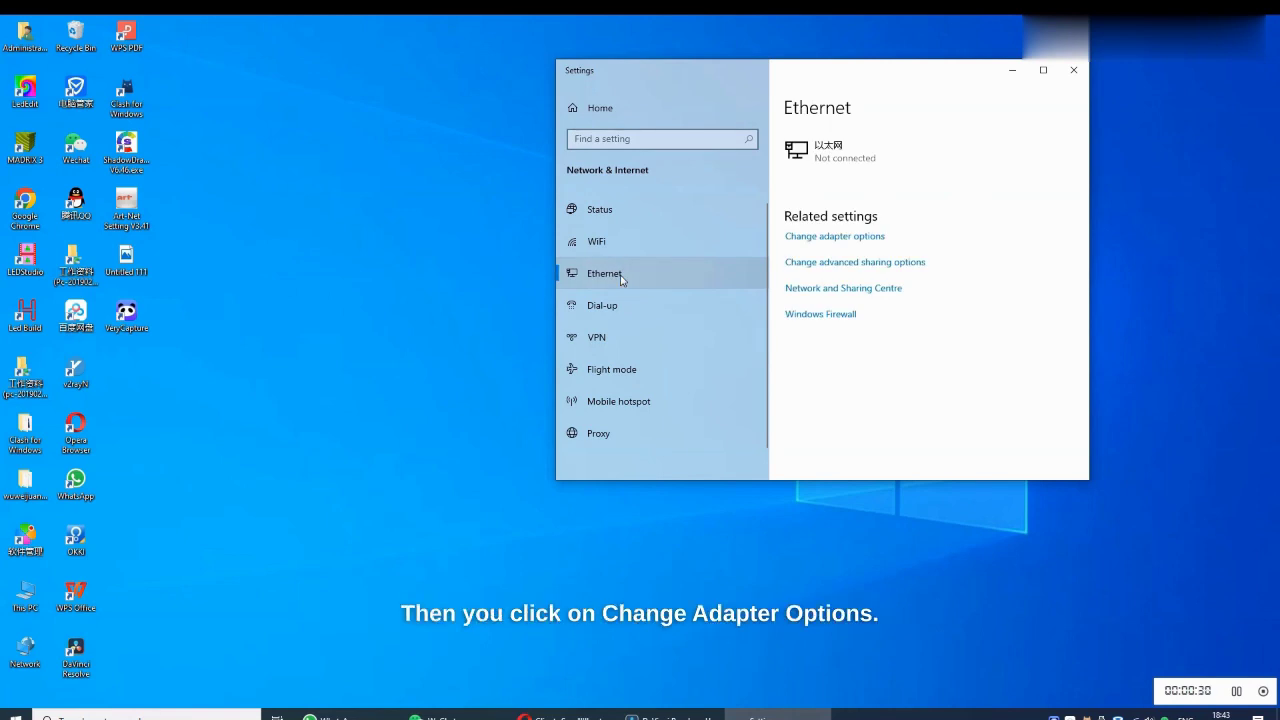
{"action": "left_click", "coordinate": [833, 239]}
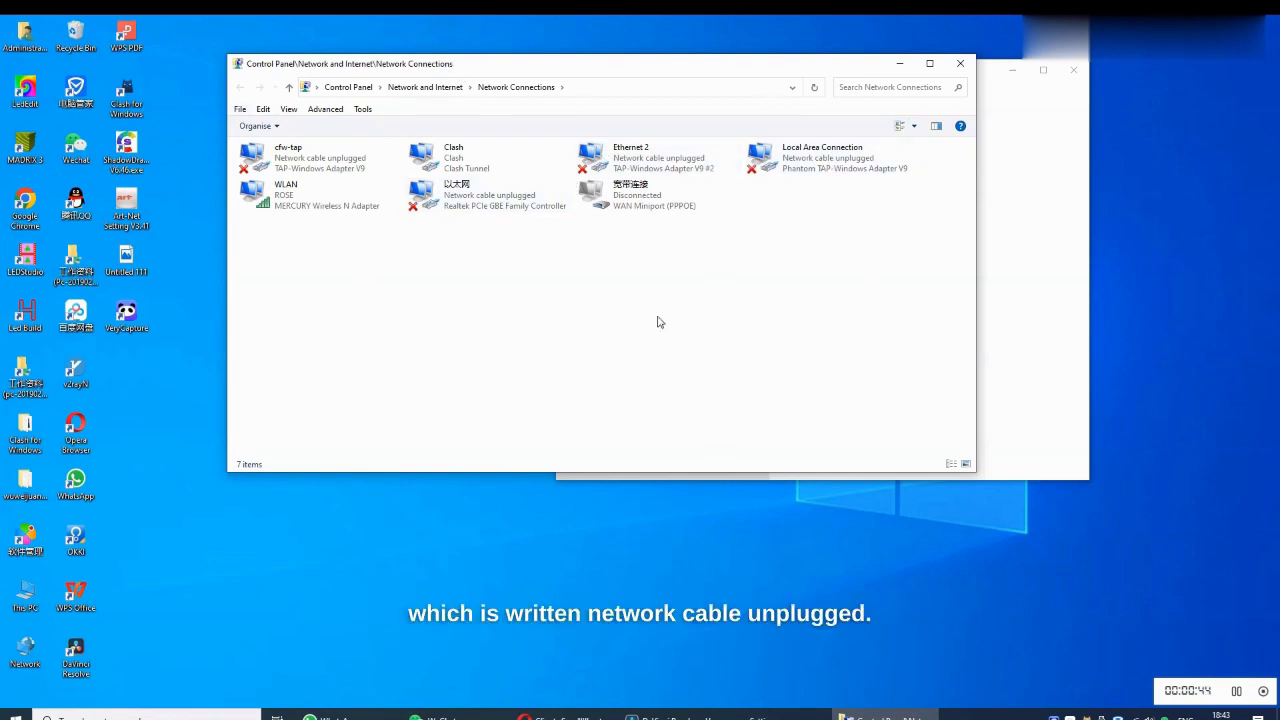
Open the Internet Protocol Version 4 (TCP/IPv4) properties of the 以太网 adapter.
{"action": "right_click", "coordinate": [492, 200]}
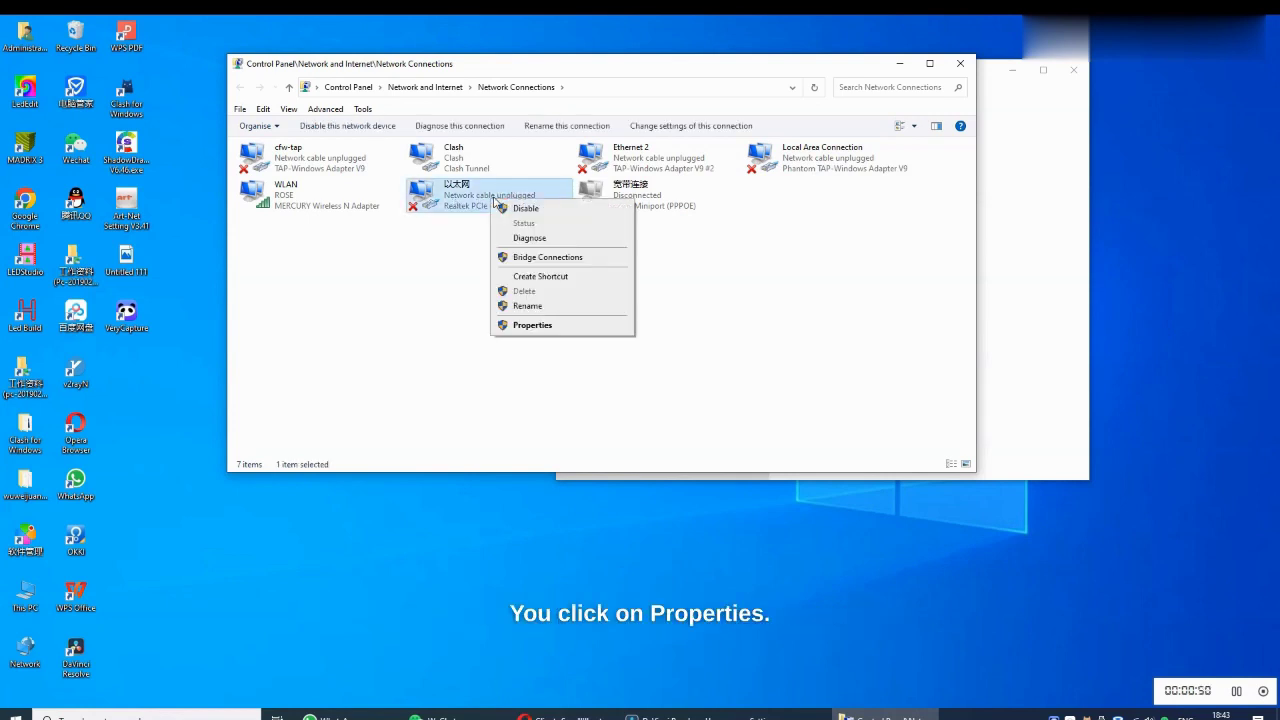
{"action": "left_click", "coordinate": [546, 326]}
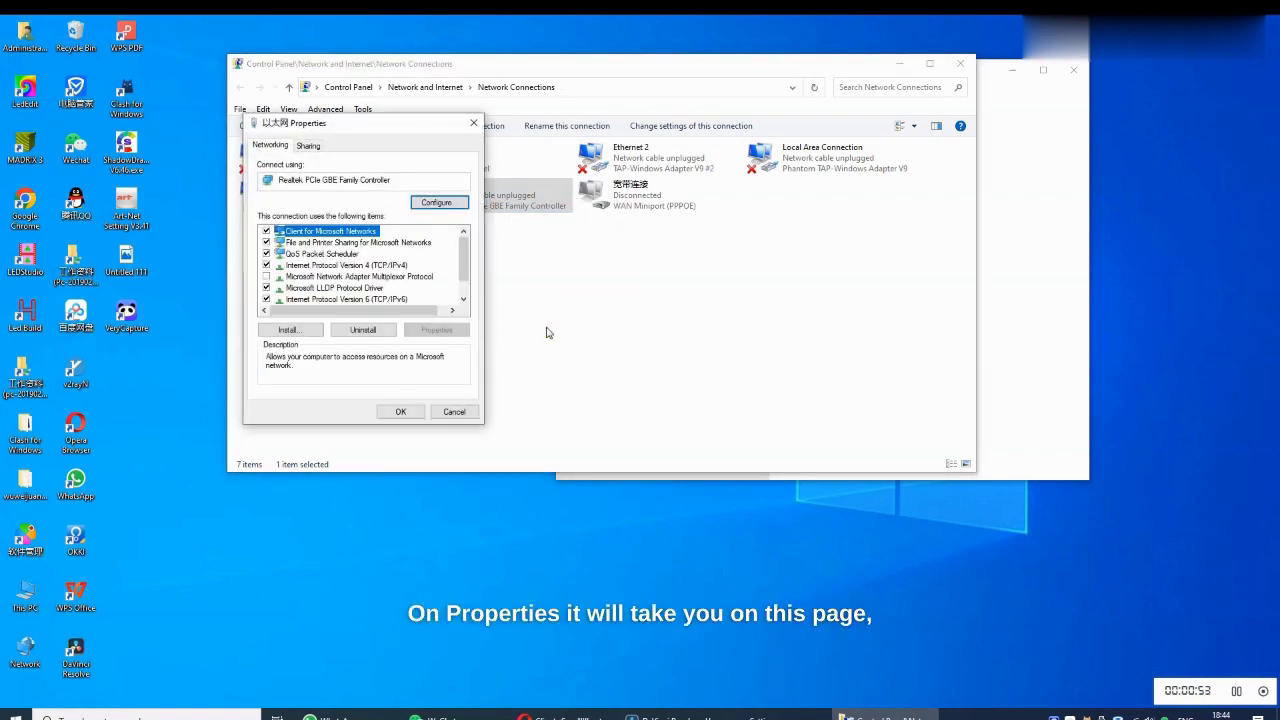
{"action": "left_click", "coordinate": [368, 266]}
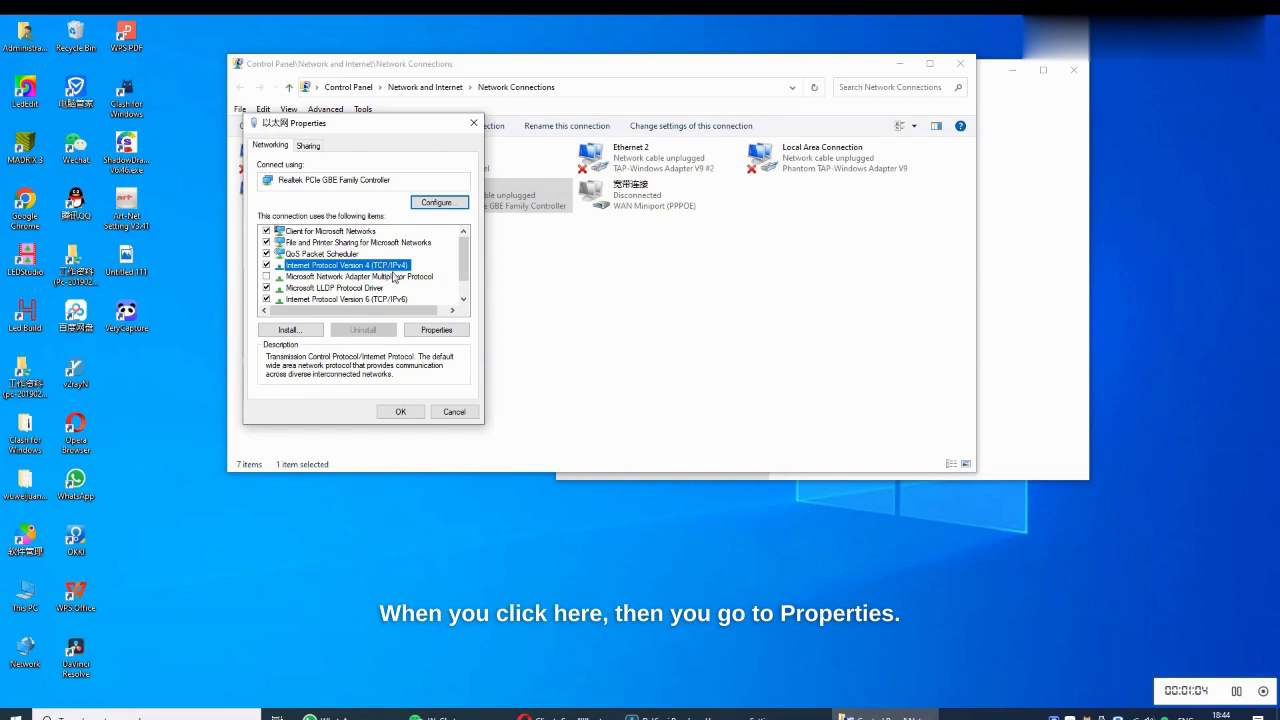
{"action": "left_click", "coordinate": [437, 333]}
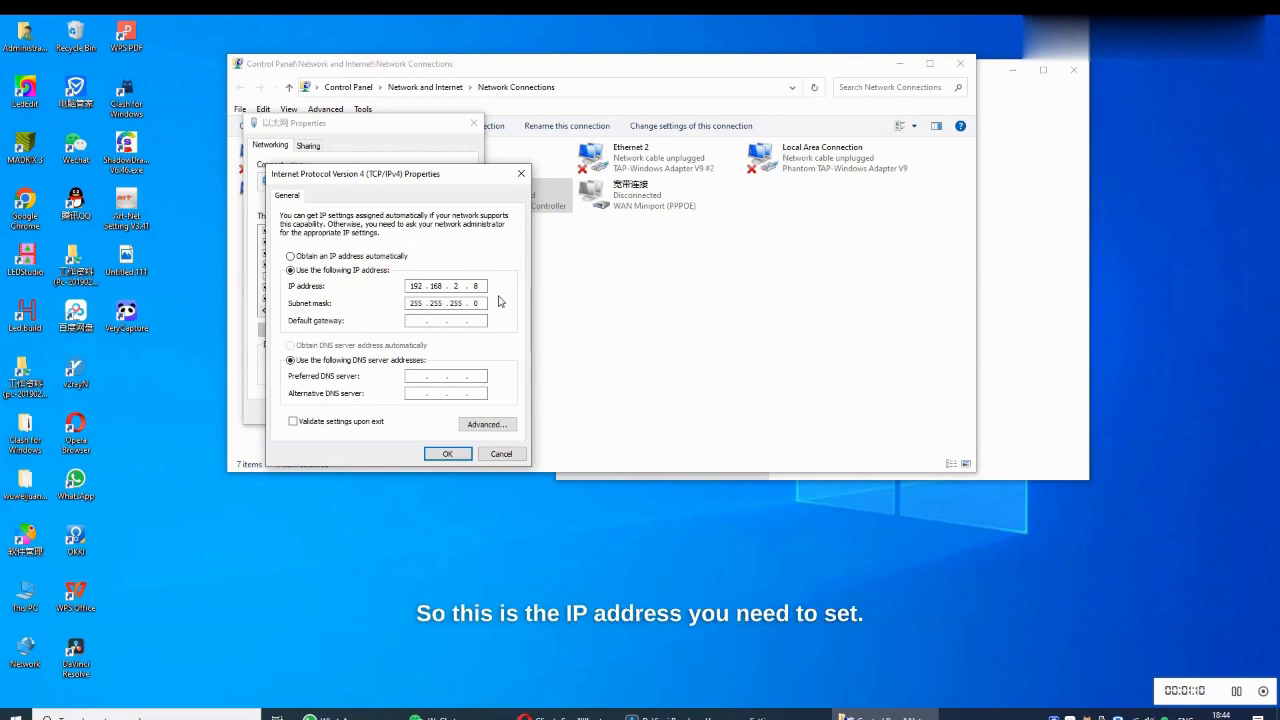
Give the 以太网 adapter static IP 192.168.2.8 with subnet mask 255.255.255.0.
{"action": "left_click", "coordinate": [335, 258]}
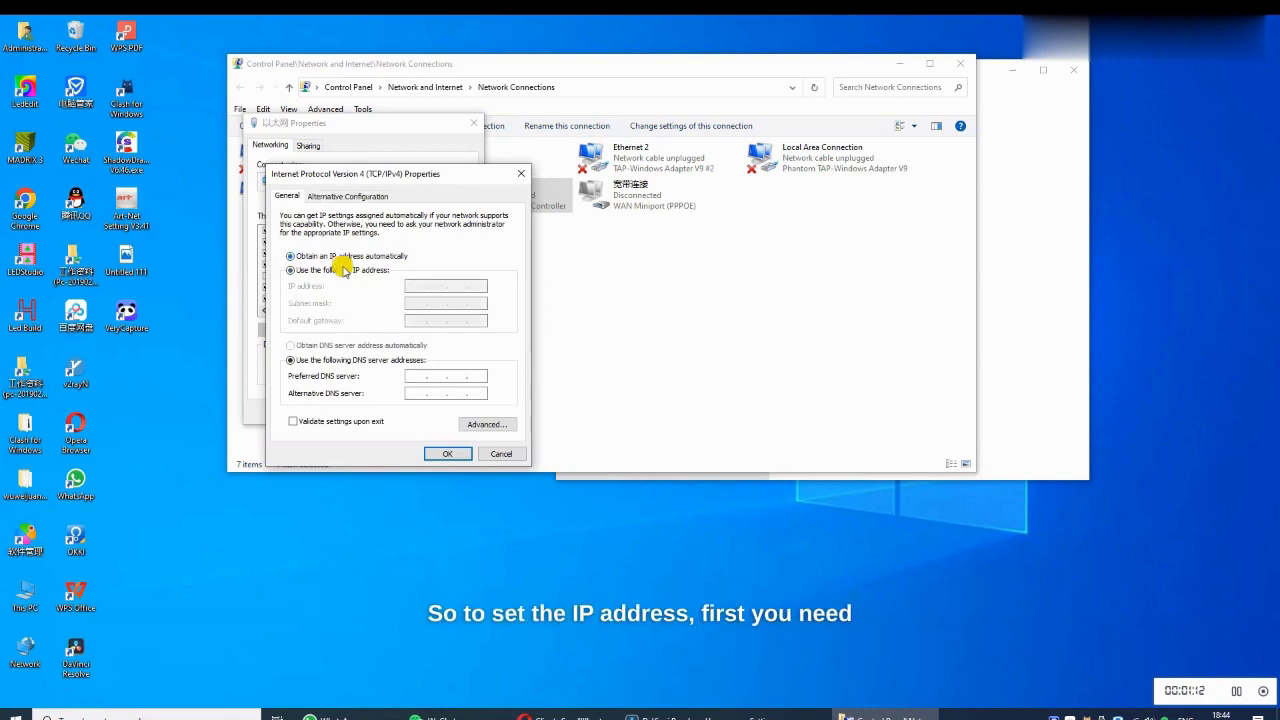
{"action": "left_click", "coordinate": [343, 272]}
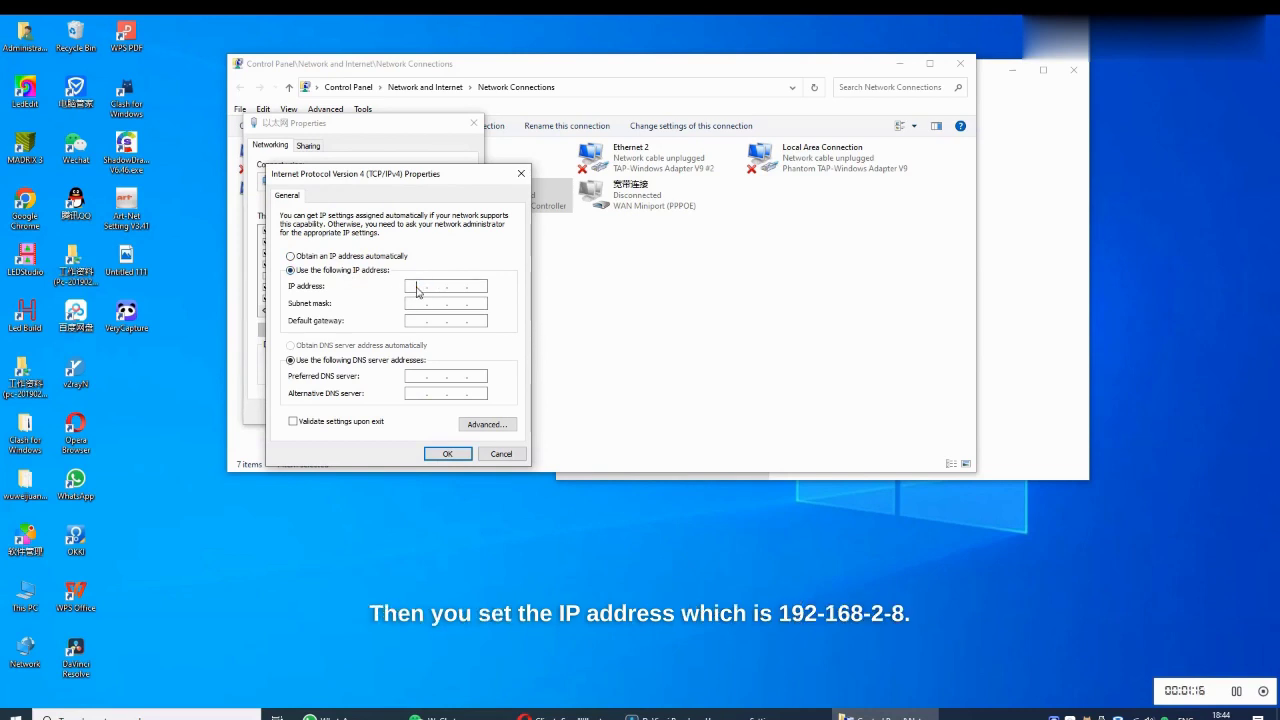
{"action": "left_click", "coordinate": [422, 287]}
{"action": "type", "text": "192.168.2.8"}
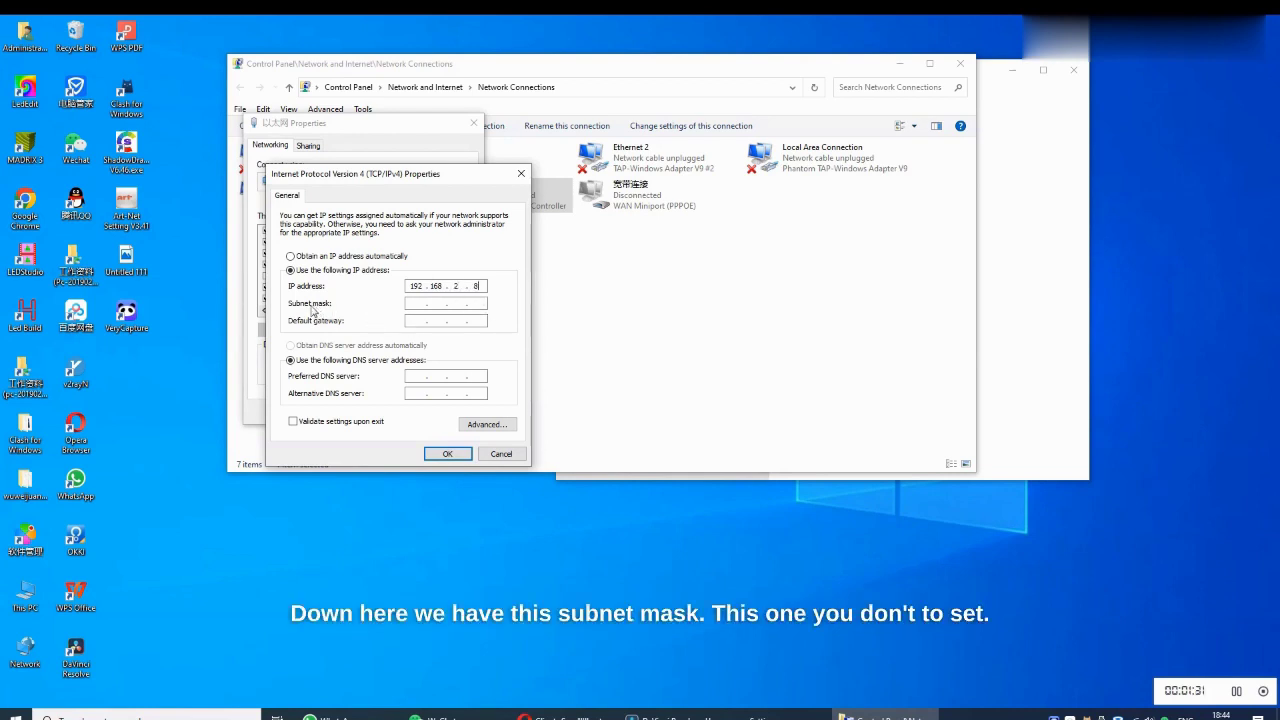
{"action": "left_click", "coordinate": [418, 305]}
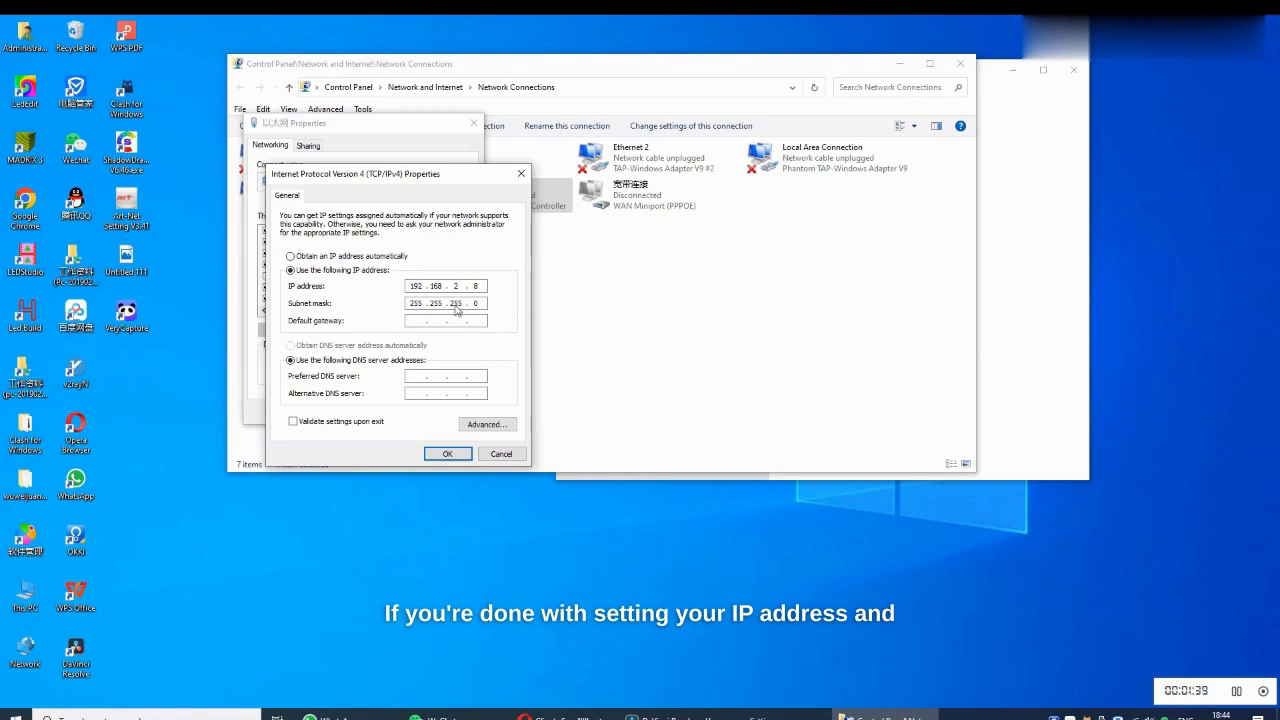
{"action": "left_click", "coordinate": [449, 454]}
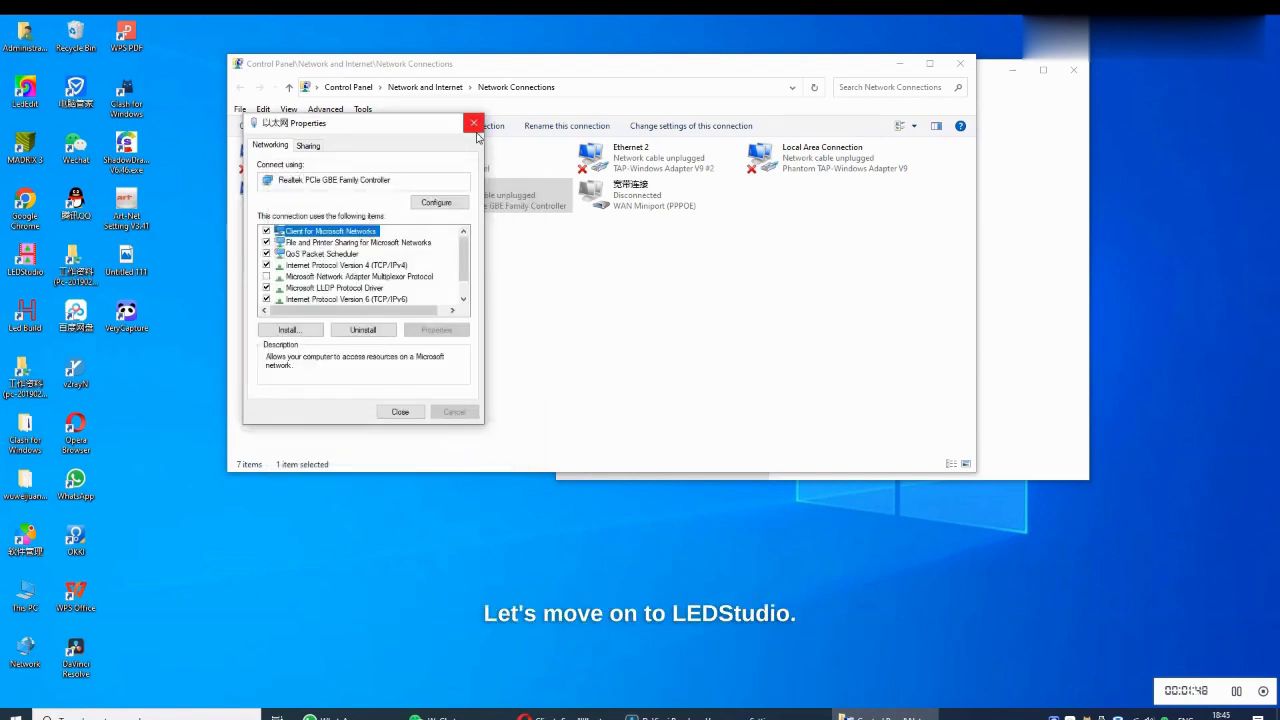
Close the adapter Properties and Network Connections windows and launch LEDStudio.
{"action": "left_click", "coordinate": [474, 124]}
{"action": "left_click", "coordinate": [960, 63]}
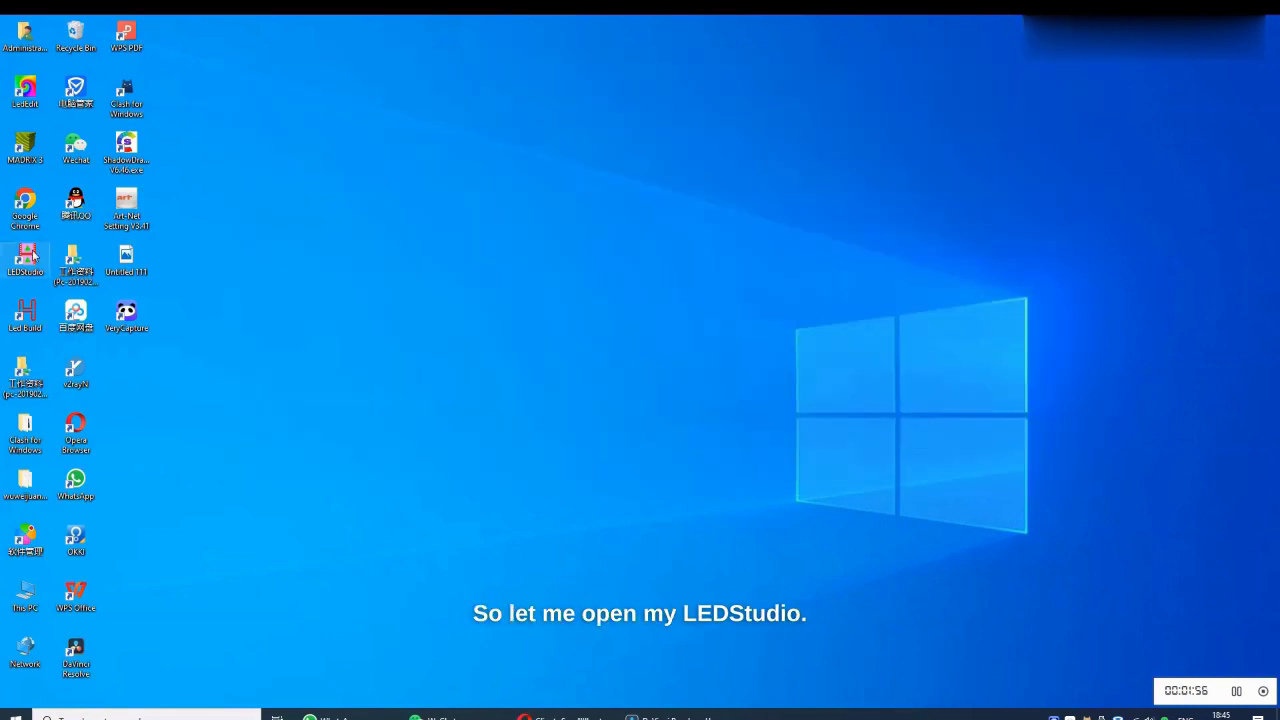
{"action": "double_click", "coordinate": [33, 256]}
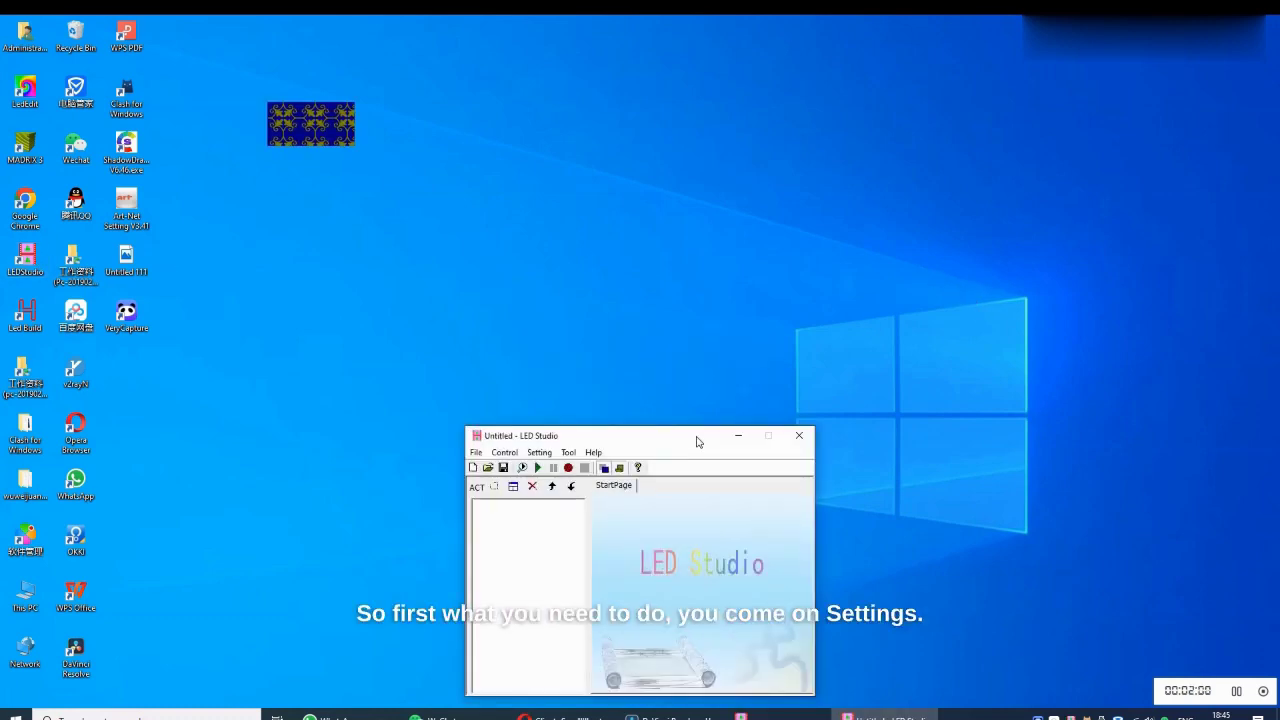
Open Setting > Setting sculpt in LED Studio, accepting the password prompt.
{"action": "left_click_drag", "start_coordinate": [697, 441], "coordinate": [605, 179]}
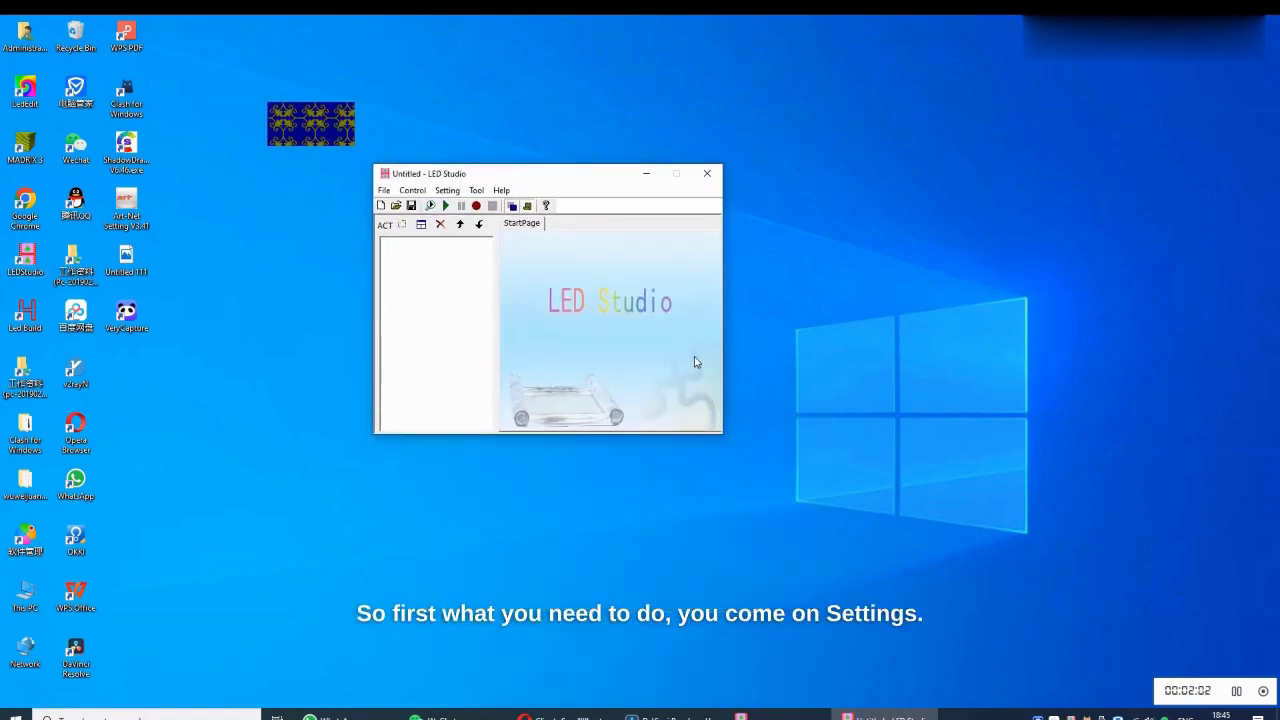
{"action": "left_click", "coordinate": [447, 190]}
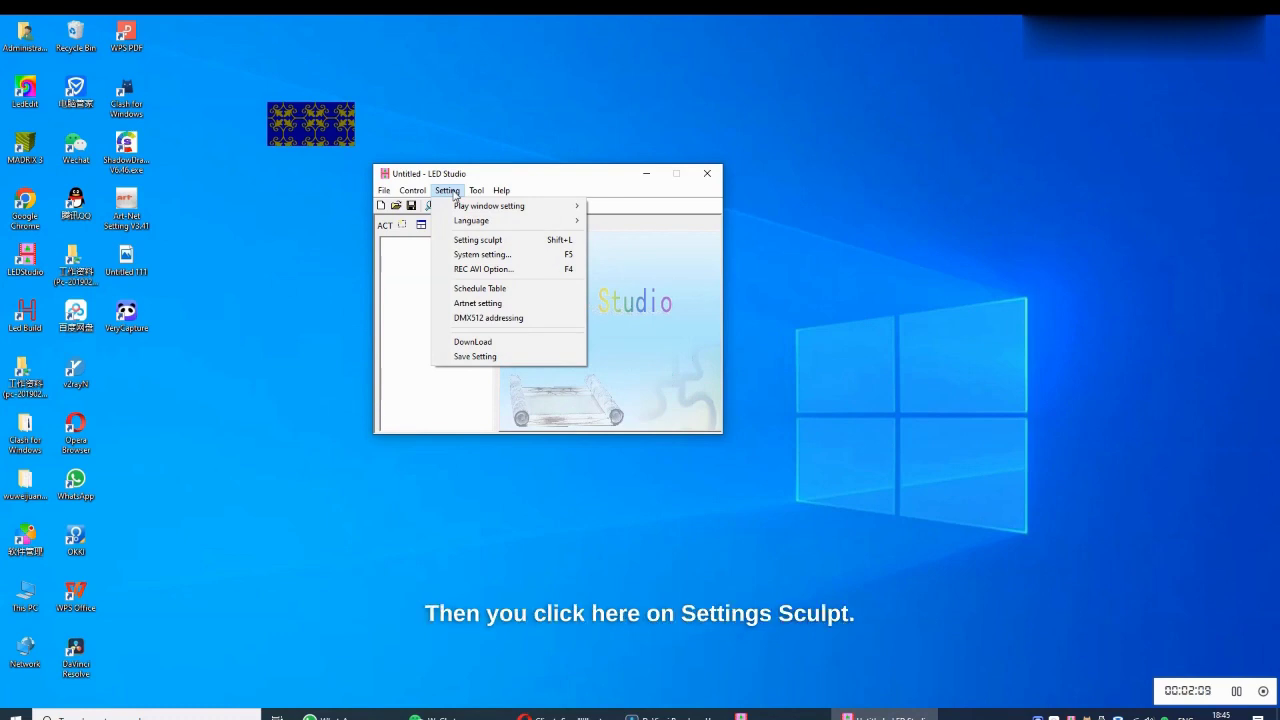
{"action": "left_click", "coordinate": [495, 243]}
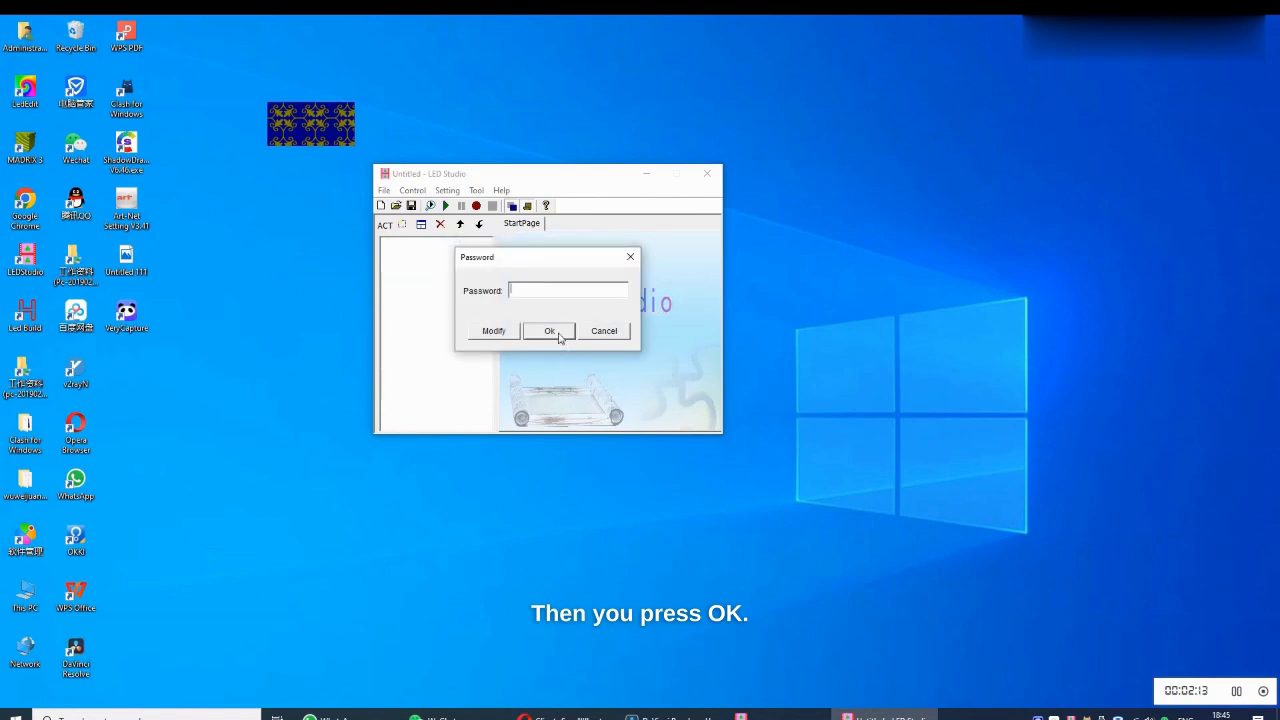
{"action": "left_click", "coordinate": [550, 331]}
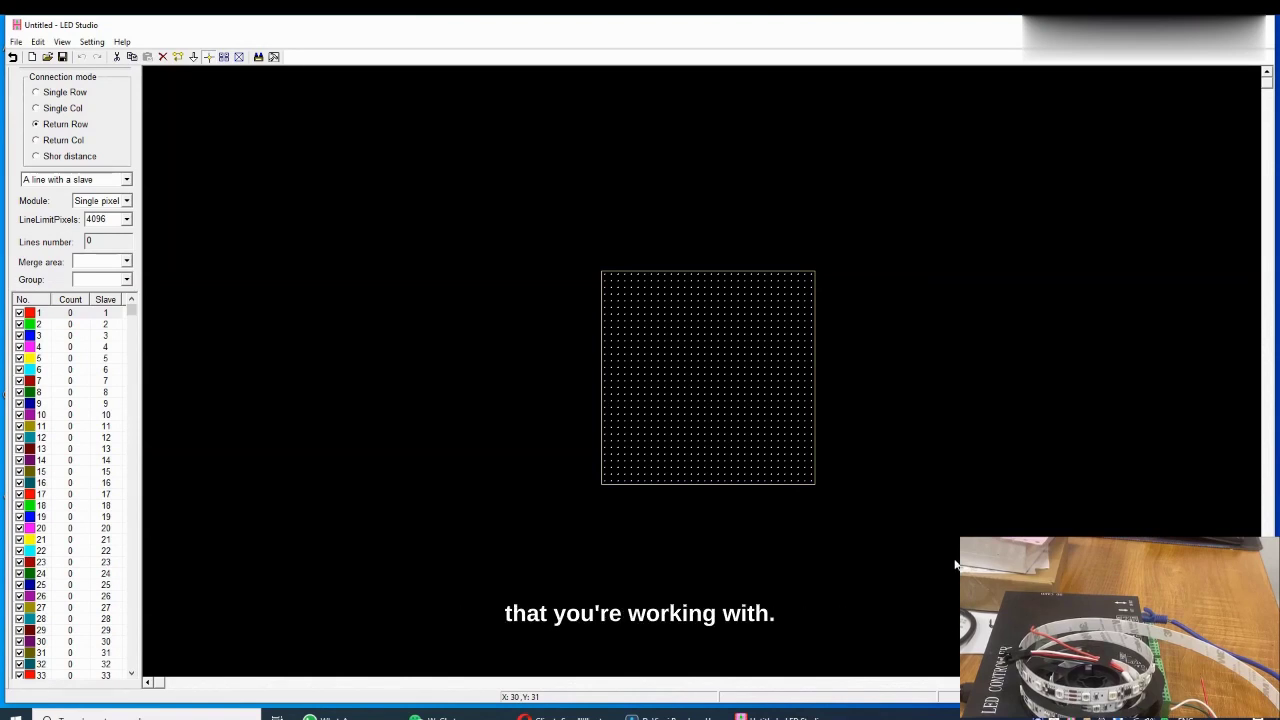
Create a new layout with Width 60 and Height 1 pixels.
{"action": "left_click", "coordinate": [16, 41]}
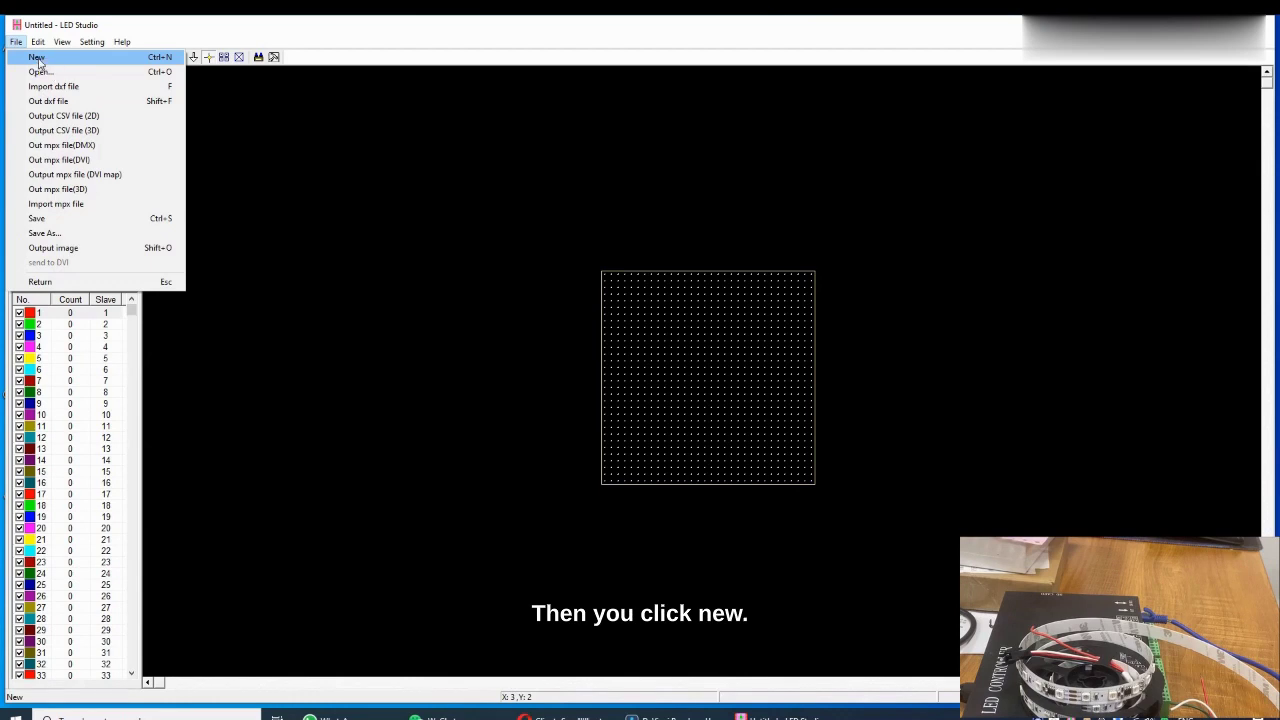
{"action": "left_click", "coordinate": [37, 59]}
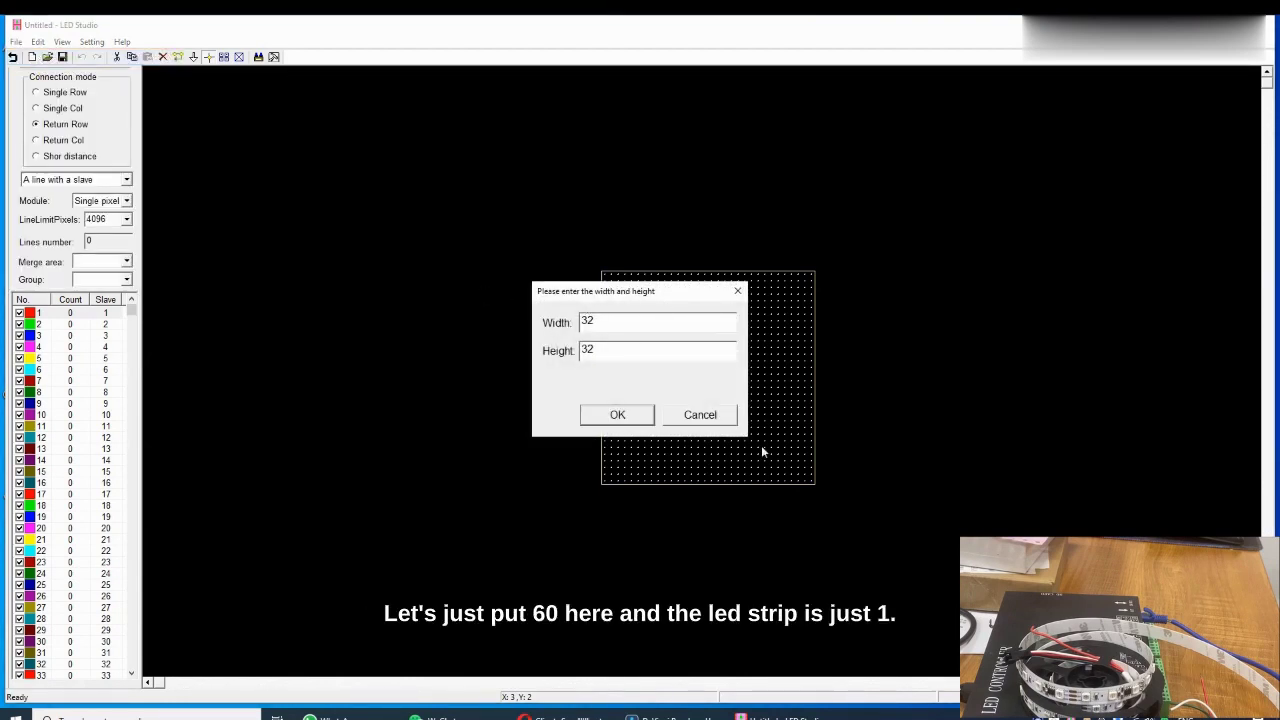
{"action": "double_click", "coordinate": [615, 325]}
{"action": "type", "text": "69"}
{"action": "type", "text": "0"}
{"action": "left_click", "coordinate": [605, 352]}
{"action": "key", "text": "BackSpace"}
{"action": "key", "text": "BackSpace"}
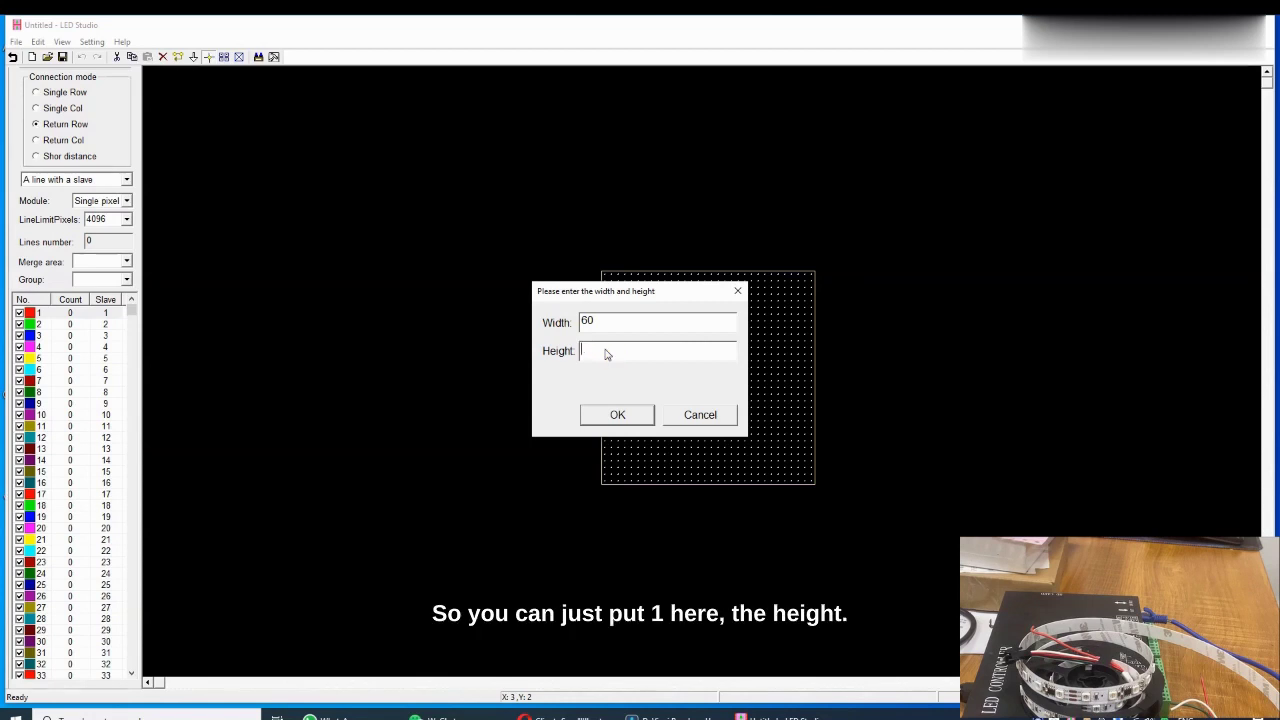
{"action": "type", "text": "1"}
{"action": "left_click", "coordinate": [632, 416]}
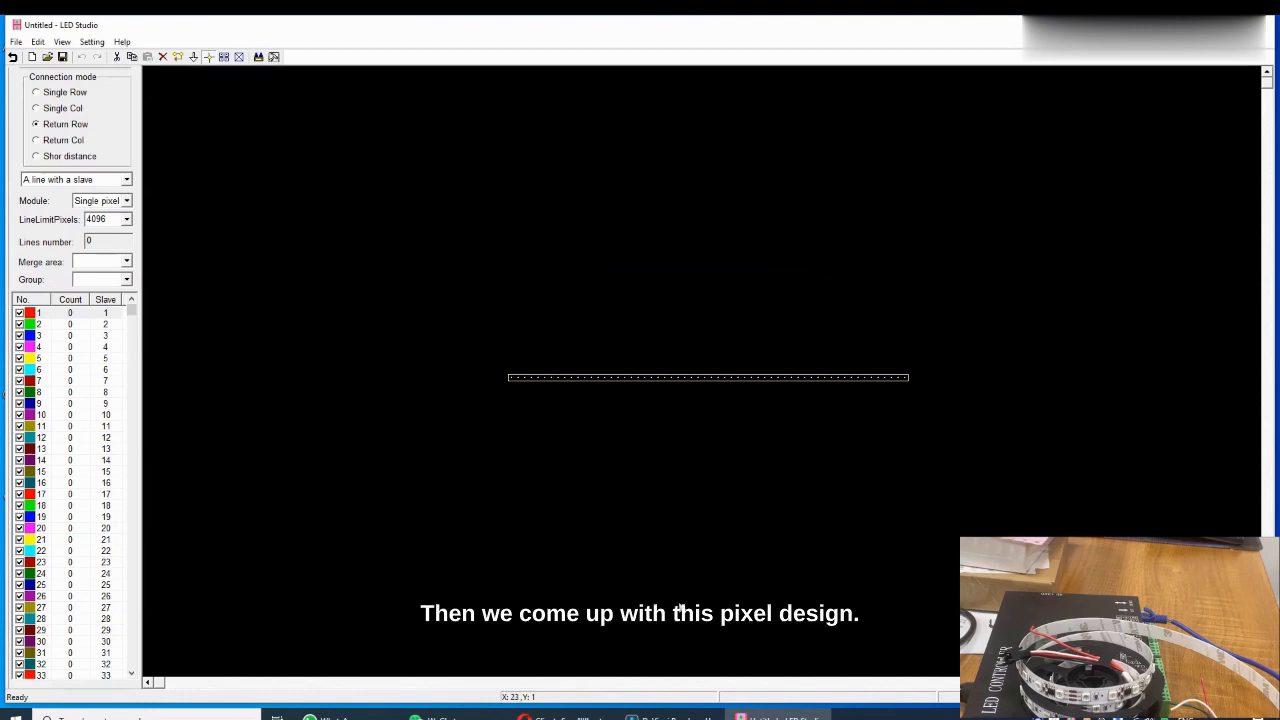
Choose 'Eight line with a slave' and assign all 60 strip pixels to line 1.
{"action": "left_click_drag", "start_coordinate": [646, 440], "coordinate": [408, 278]}
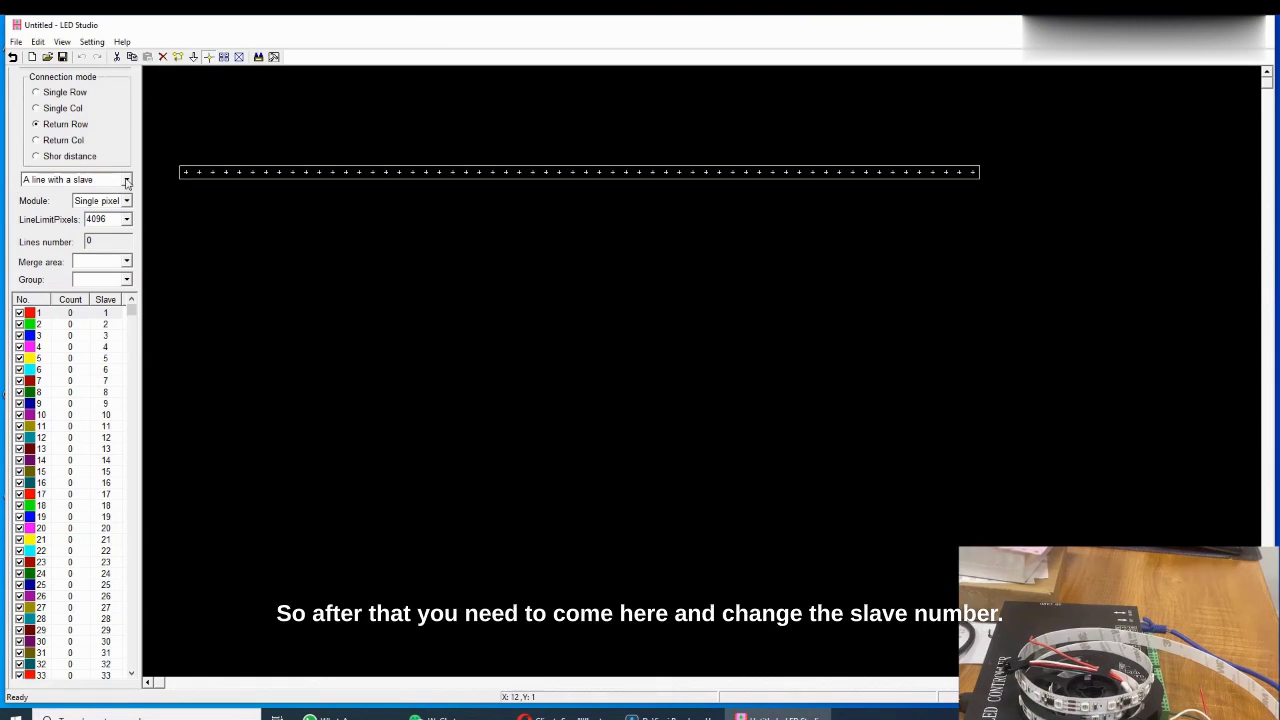
{"action": "left_click", "coordinate": [126, 180]}
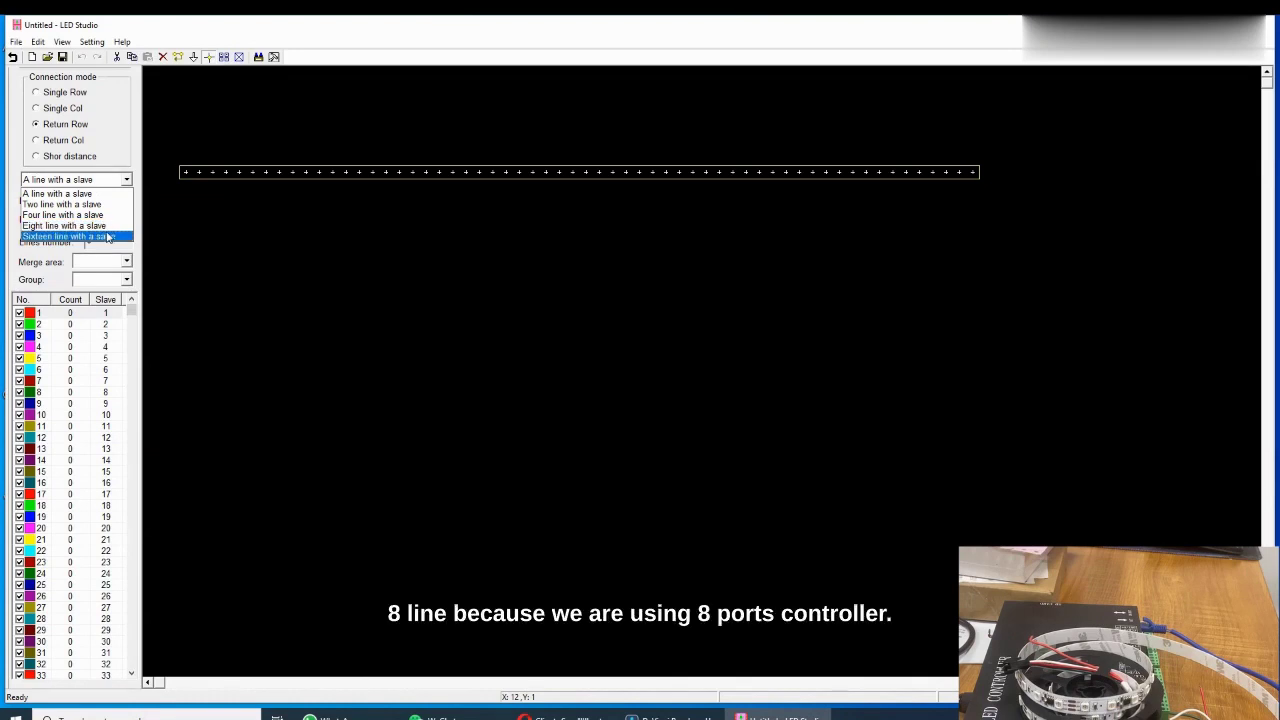
{"action": "left_click", "coordinate": [104, 228]}
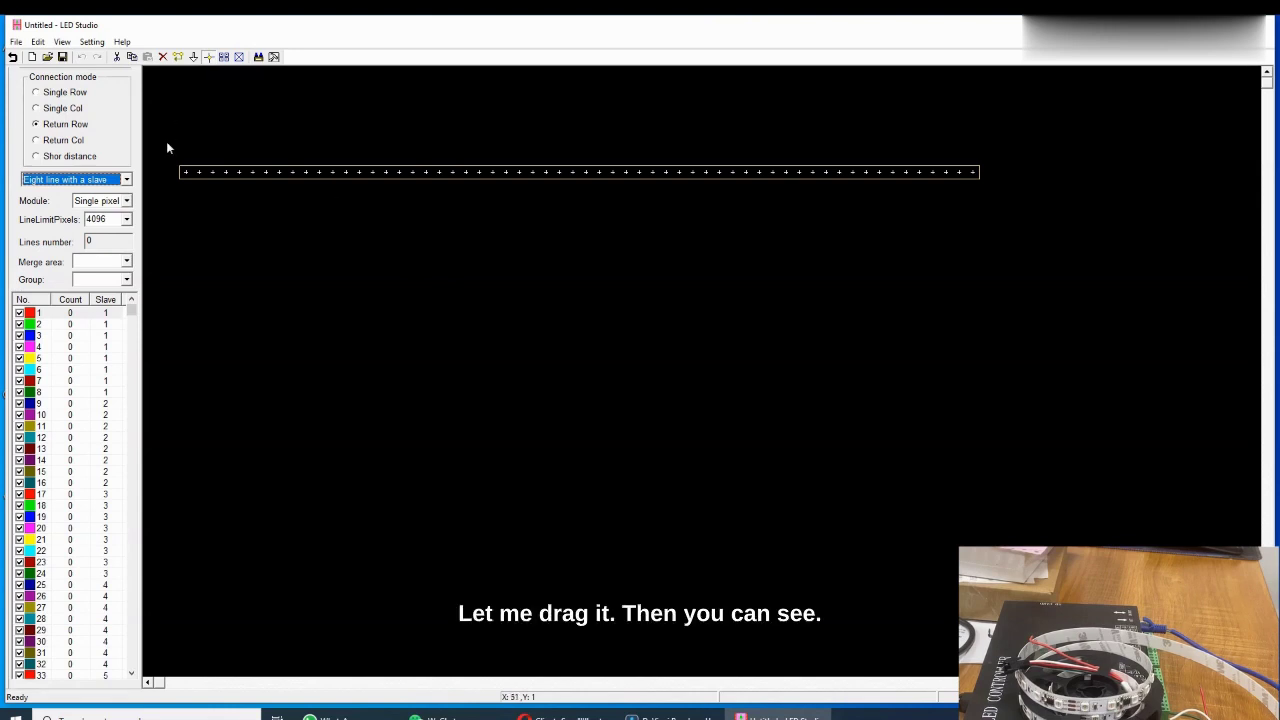
{"action": "left_click_drag", "start_coordinate": [175, 151], "coordinate": [1030, 245]}
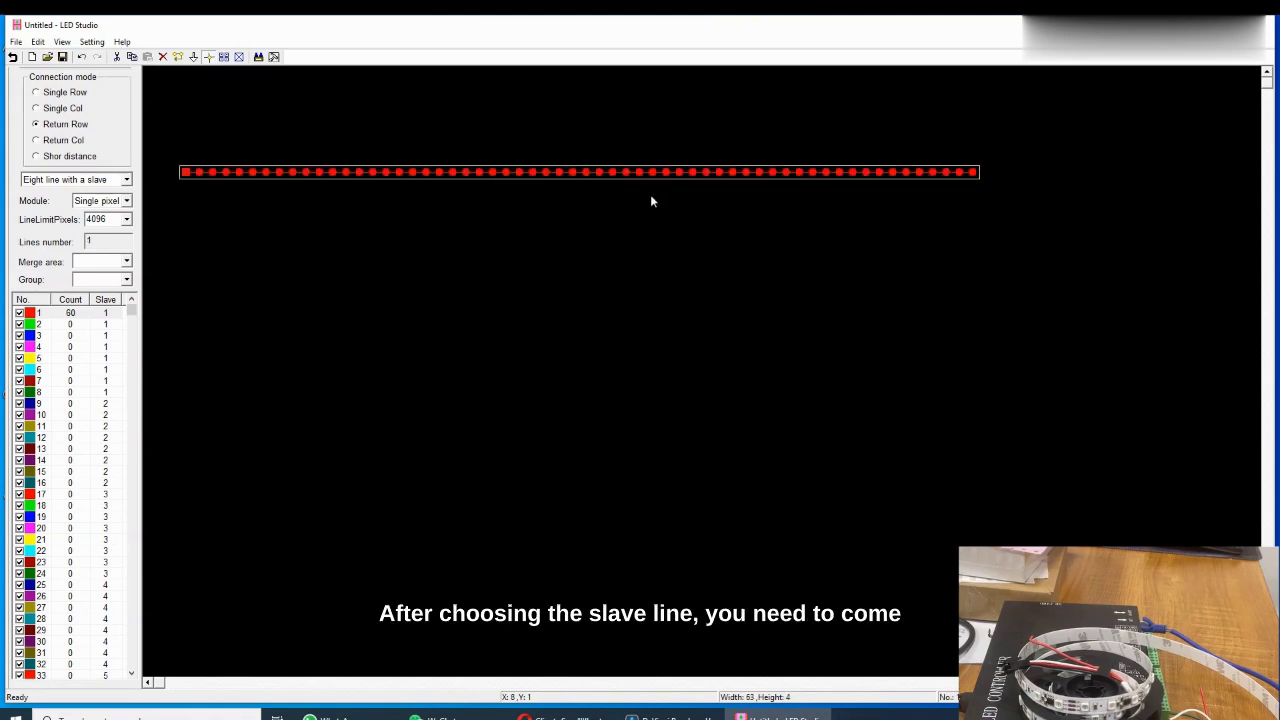
In Multi-Net Setting, set controller 192.168.2.18 to slave number 1.
{"action": "left_click", "coordinate": [91, 42]}
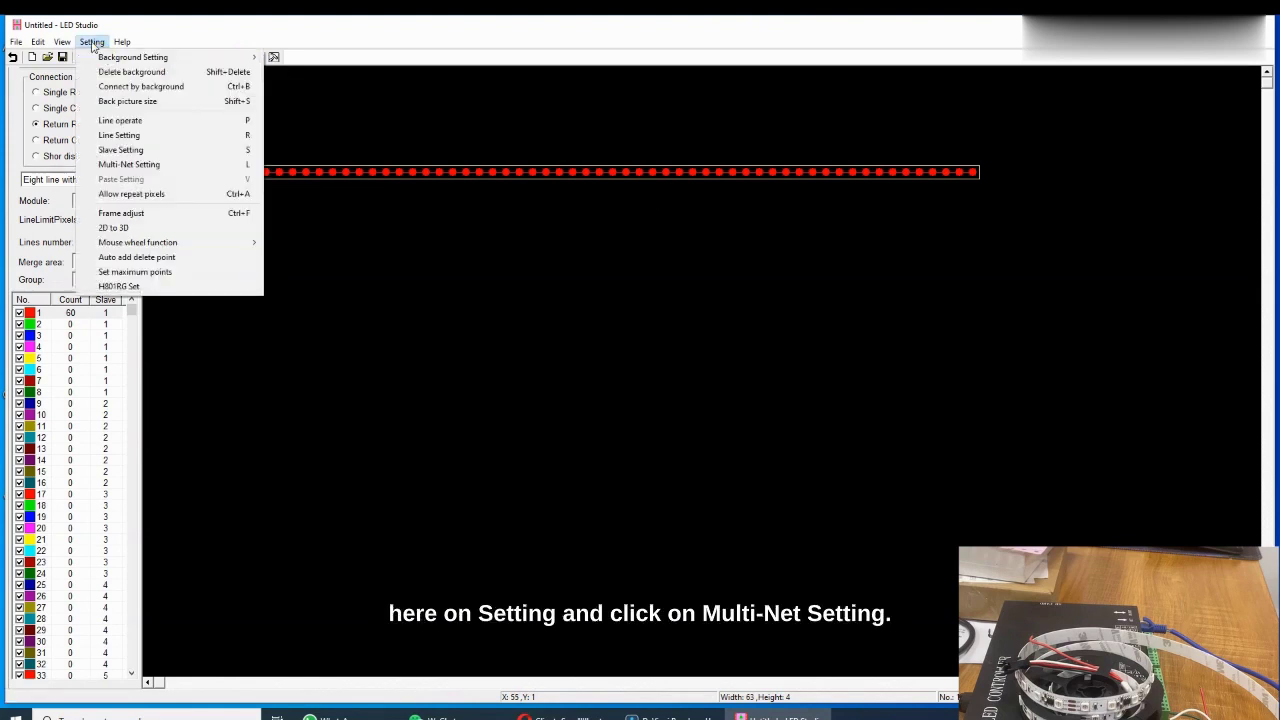
{"action": "left_click", "coordinate": [171, 165]}
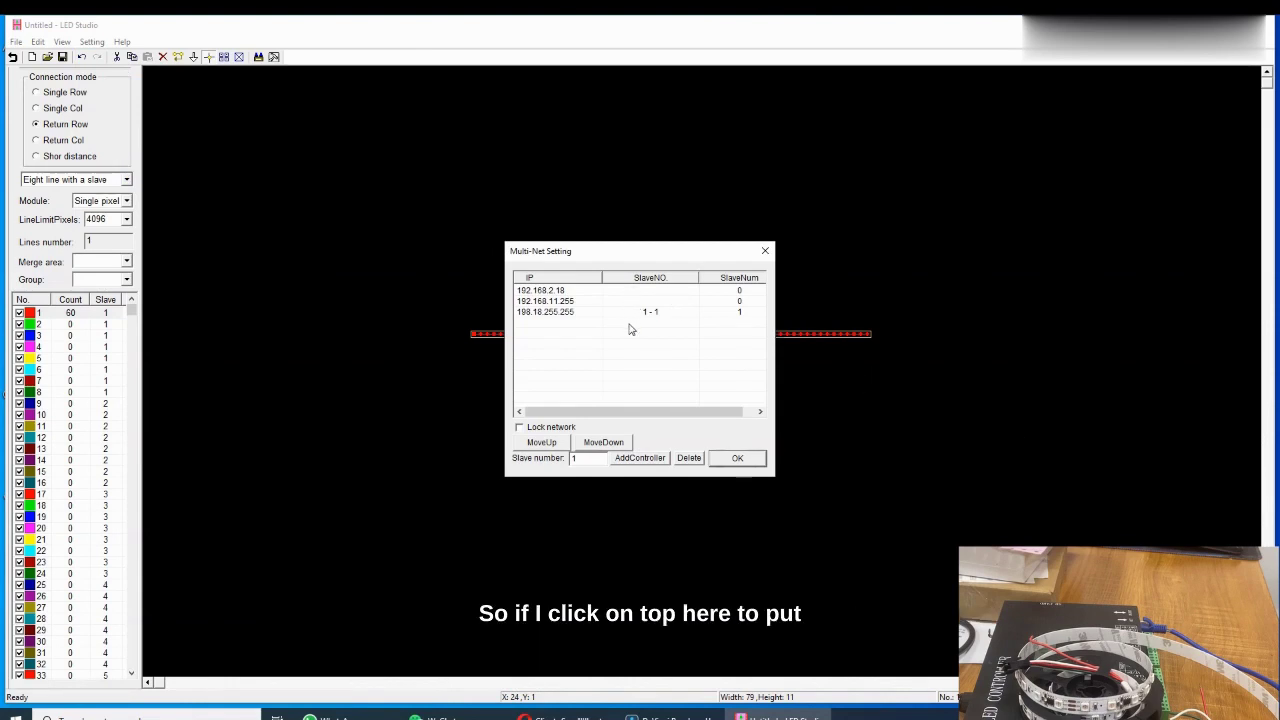
{"action": "left_click", "coordinate": [644, 291]}
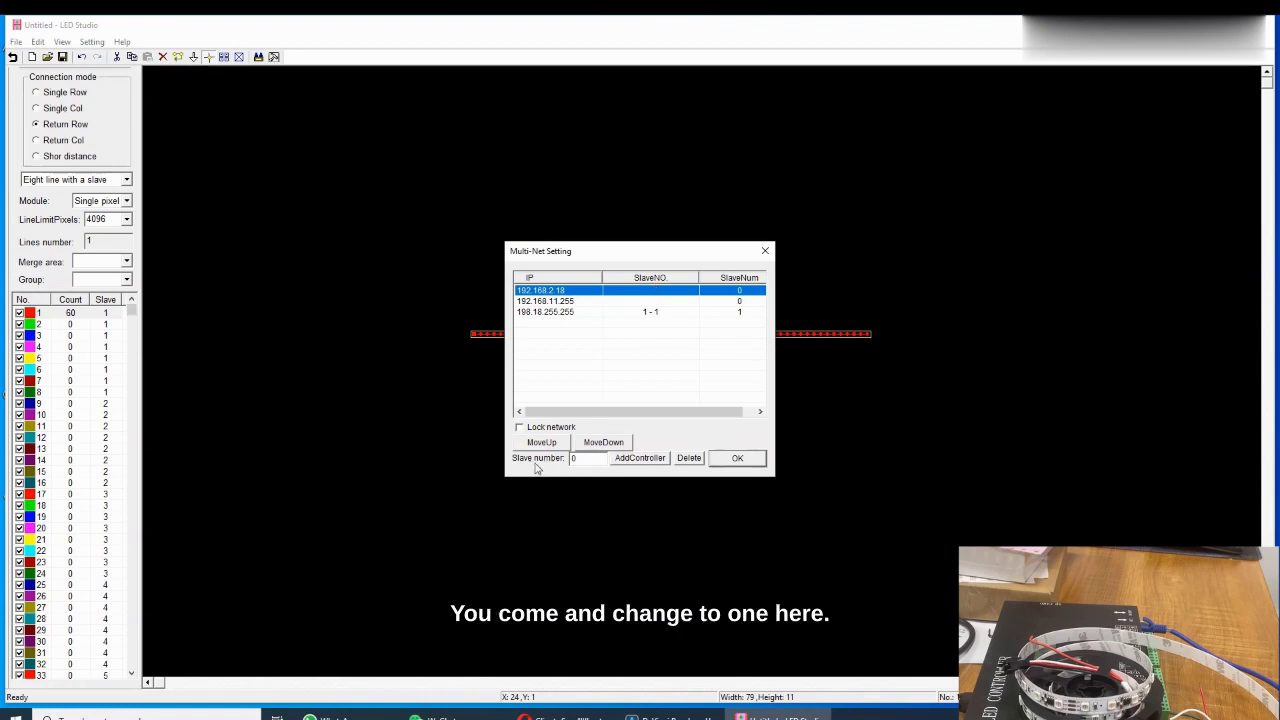
{"action": "type", "text": "1"}
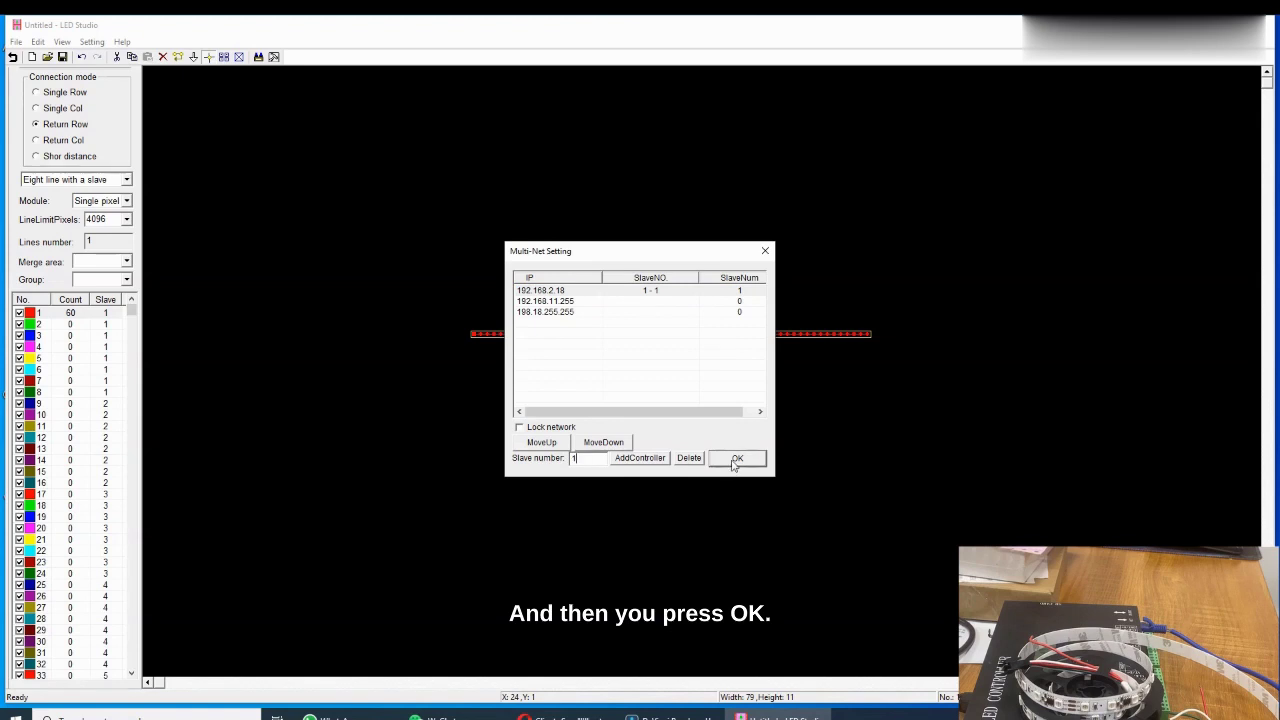
{"action": "left_click", "coordinate": [735, 460]}
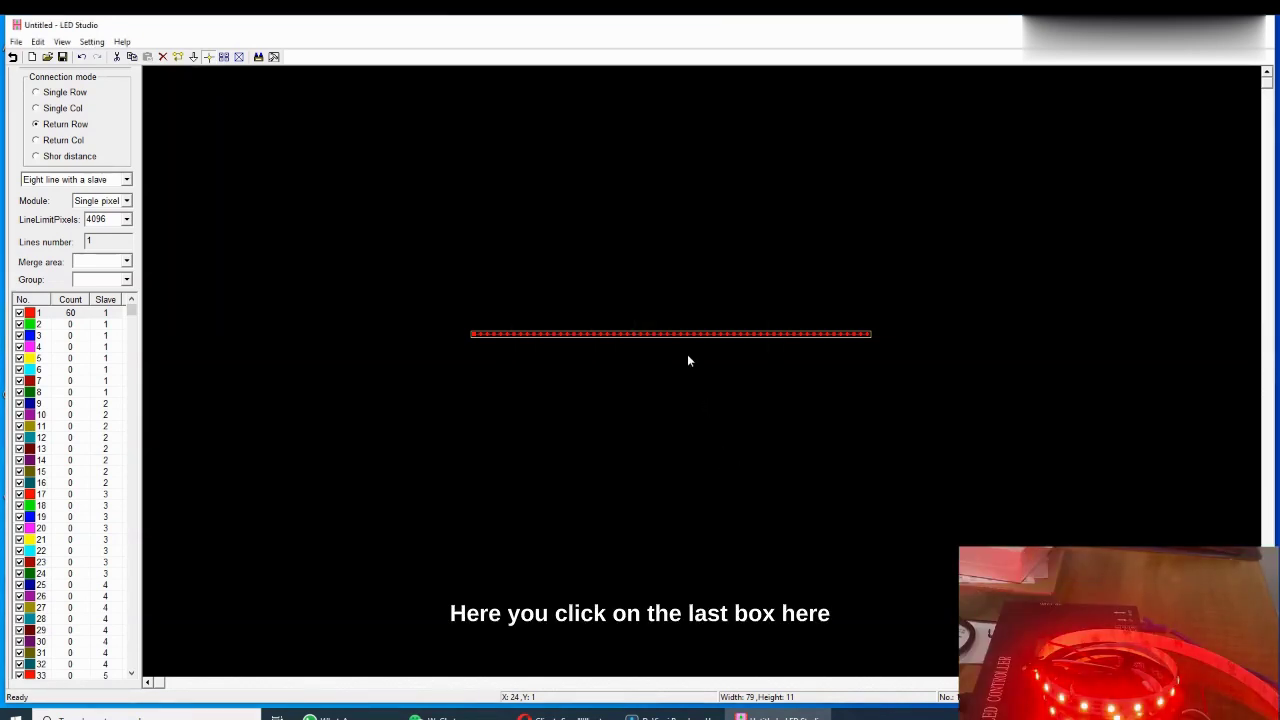
Keep TM1812 IC type and RGB light type in Slave setting, then start ColorTest.
{"action": "left_click", "coordinate": [274, 57]}
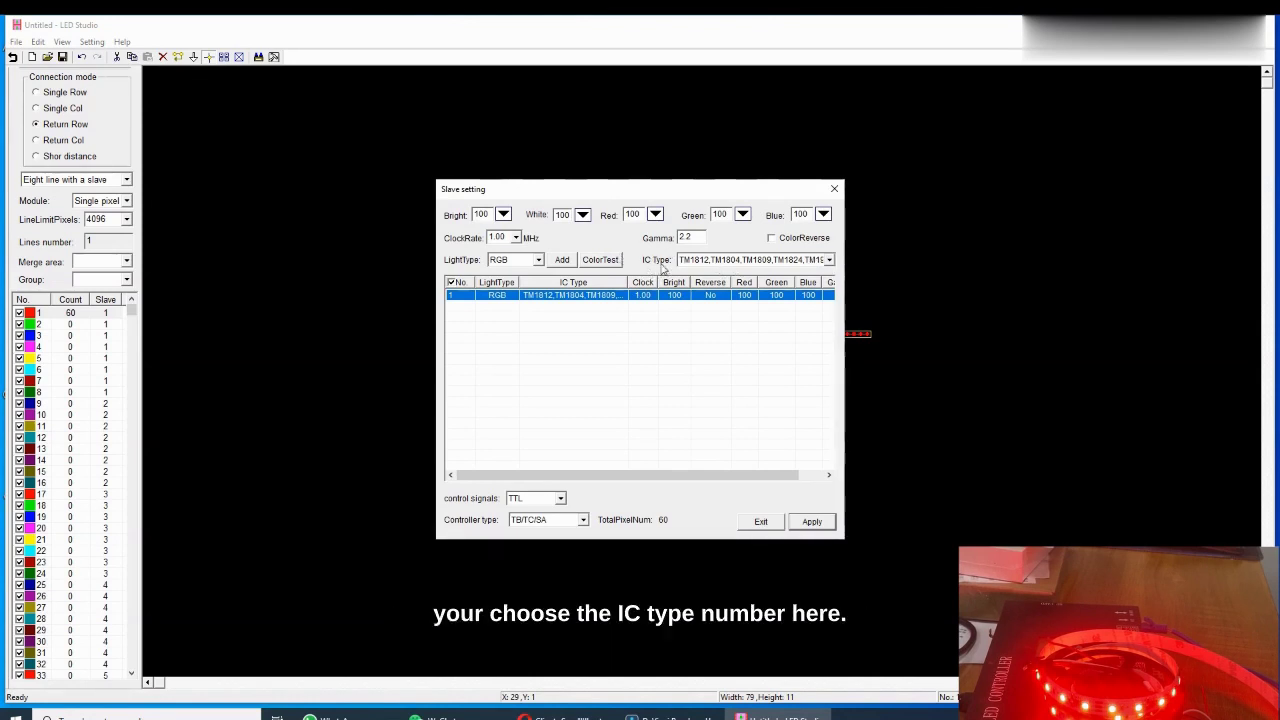
{"action": "left_click", "coordinate": [829, 260]}
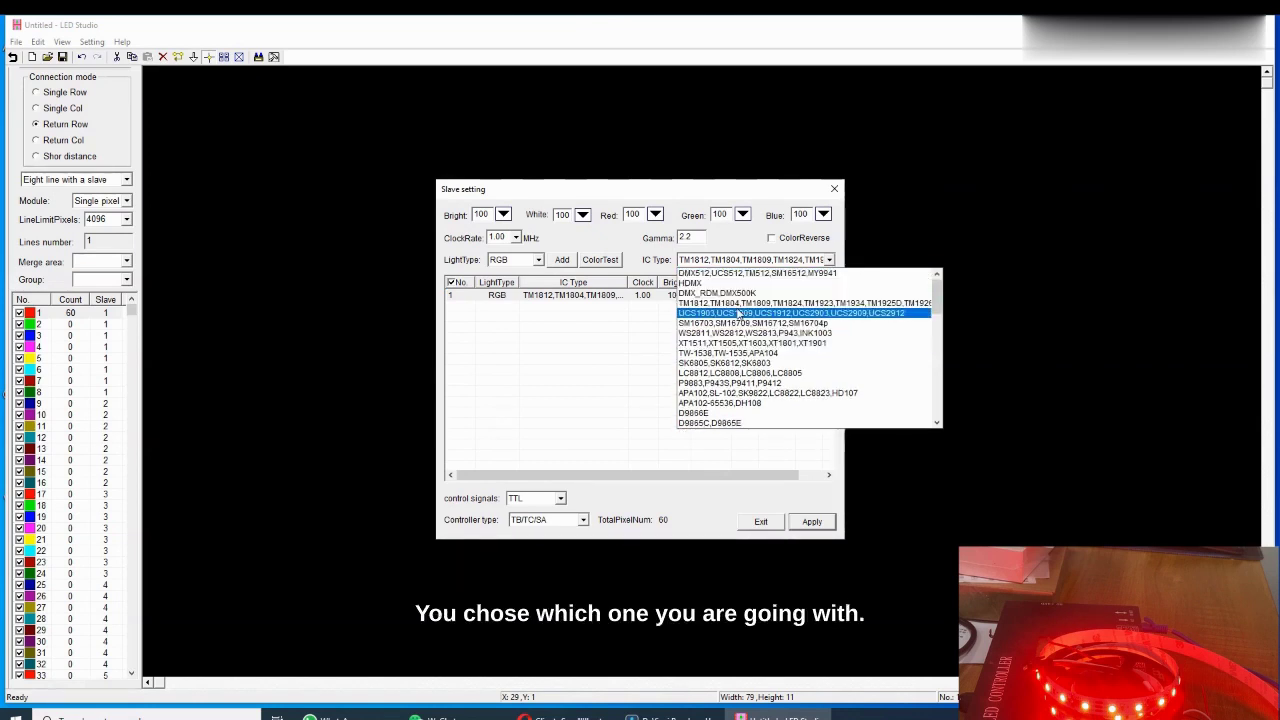
{"action": "left_click", "coordinate": [745, 274]}
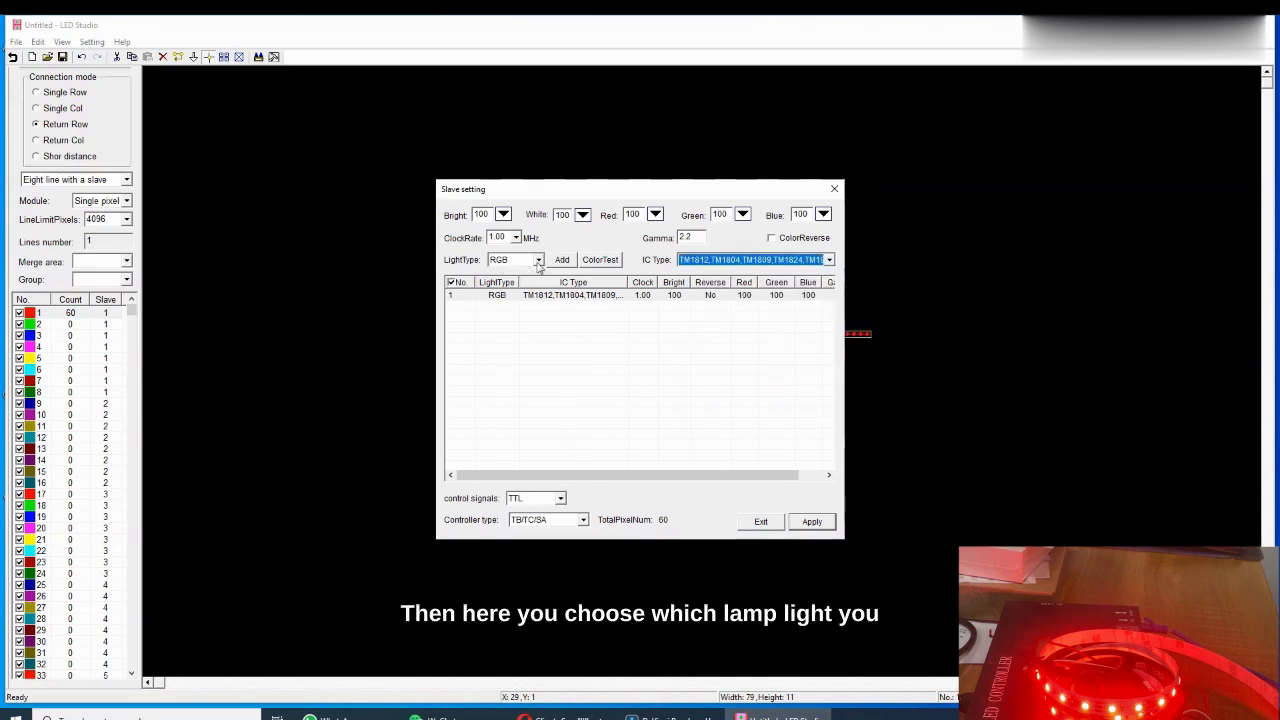
{"action": "left_click", "coordinate": [538, 261]}
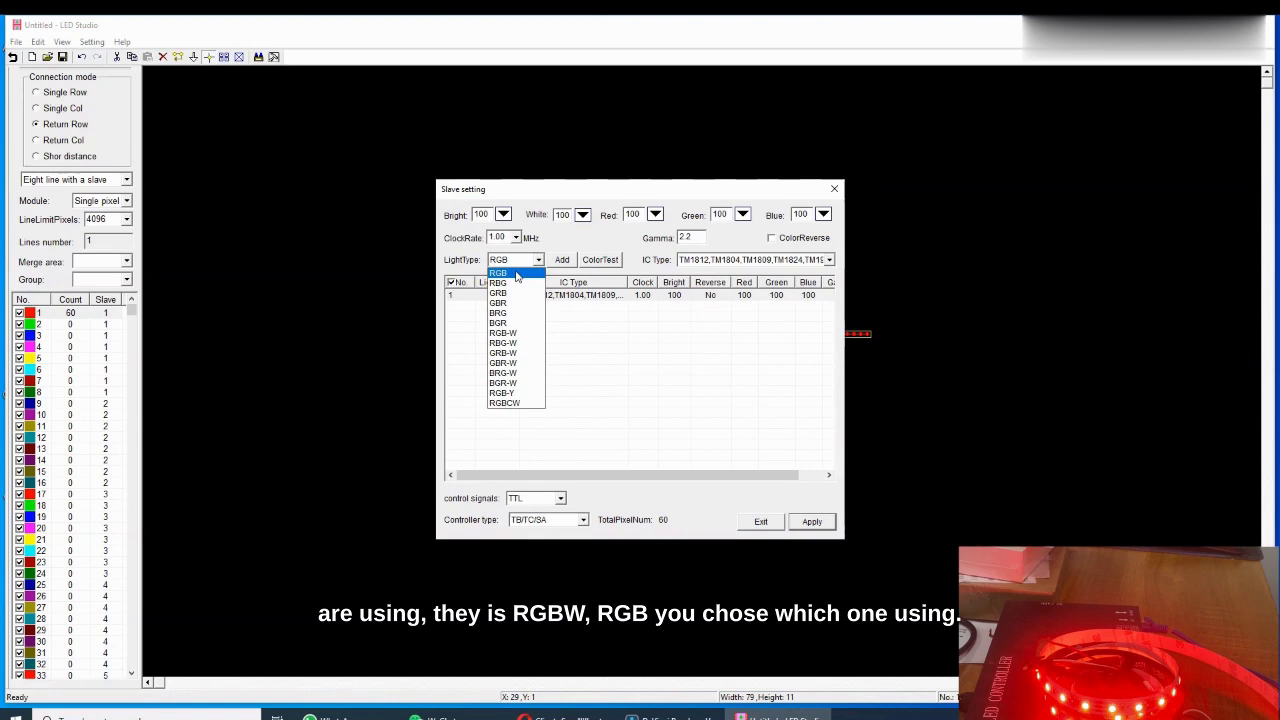
{"action": "left_click", "coordinate": [560, 305]}
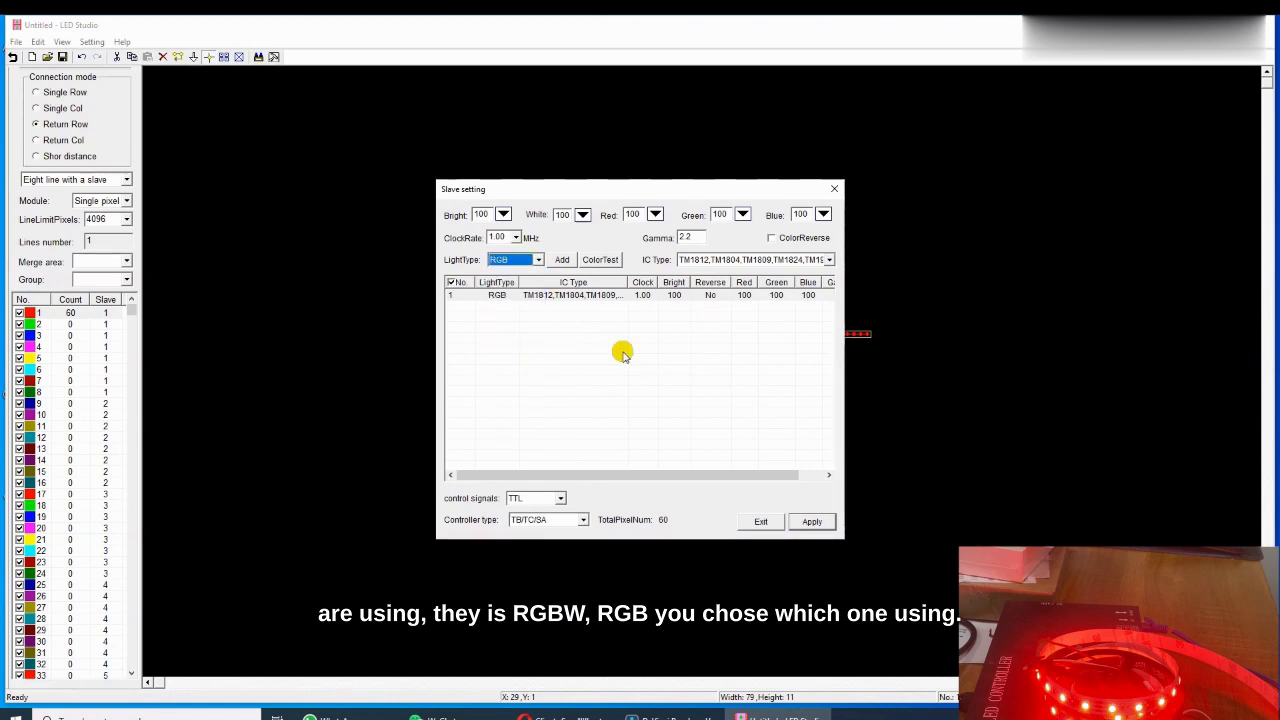
{"action": "left_click", "coordinate": [602, 262]}
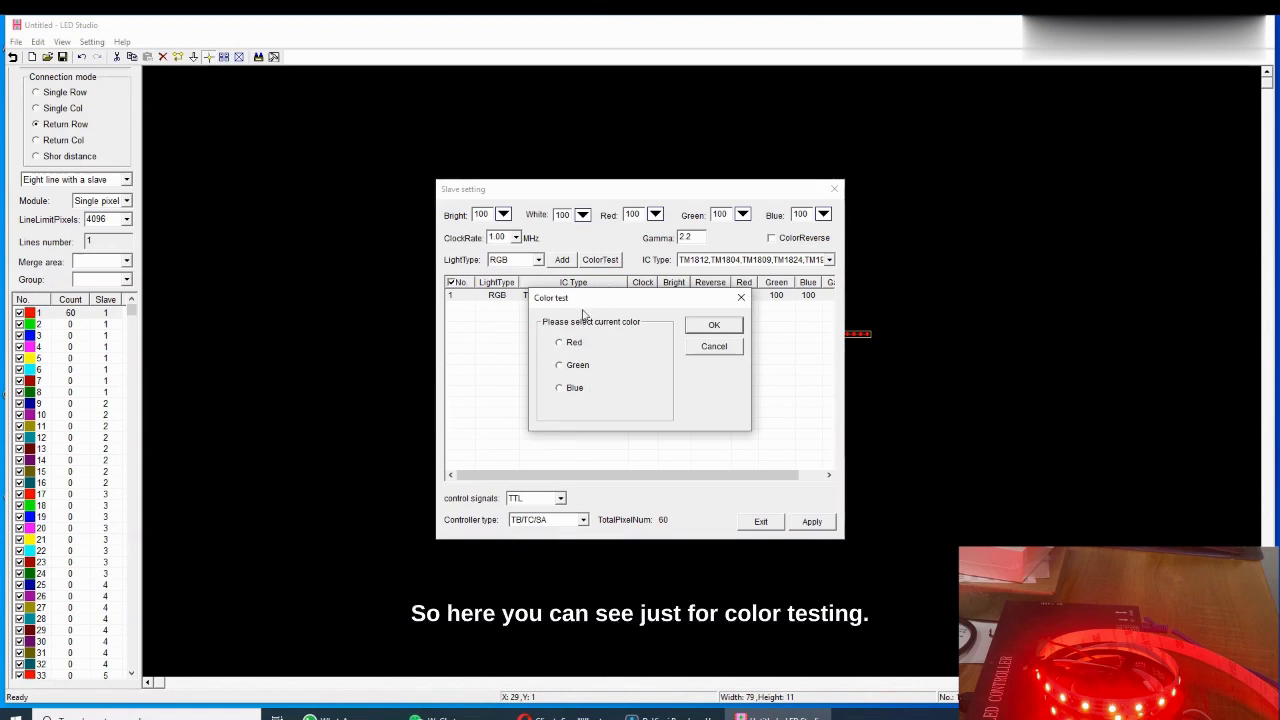
Test the strip in Green and Blue, then apply and exit Slave setting.
{"action": "left_click", "coordinate": [573, 373]}
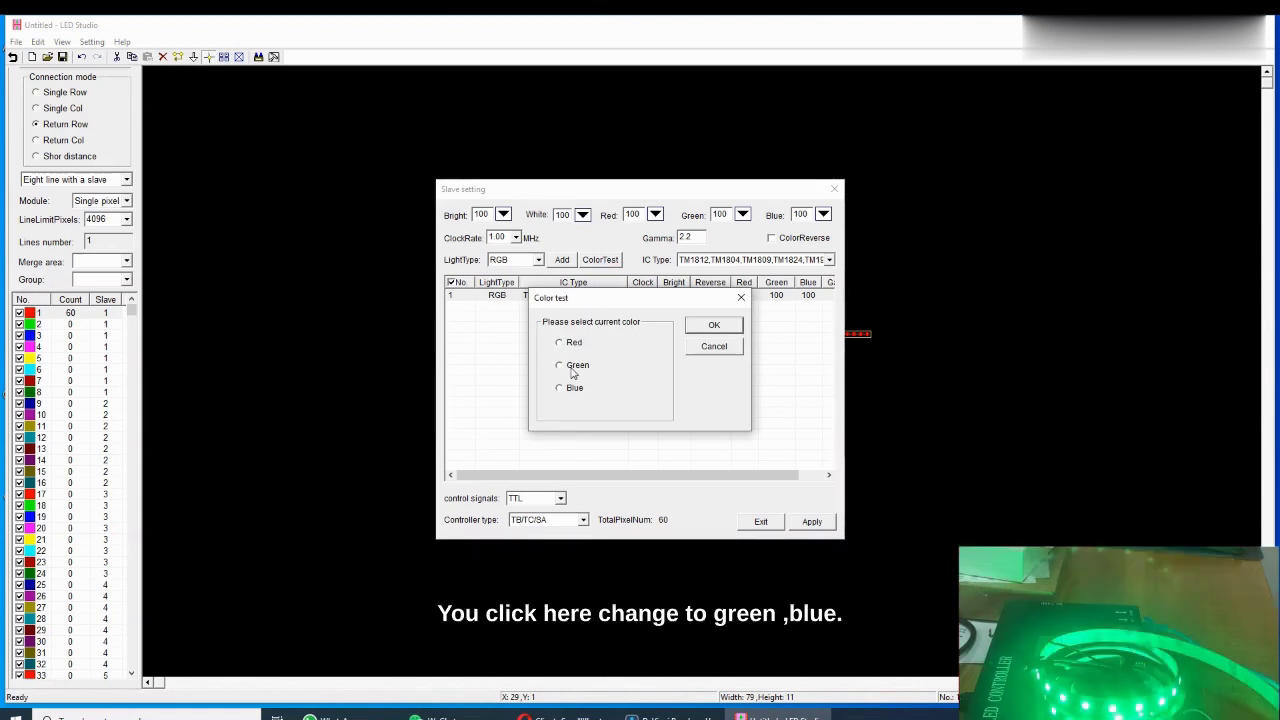
{"action": "left_click", "coordinate": [573, 373]}
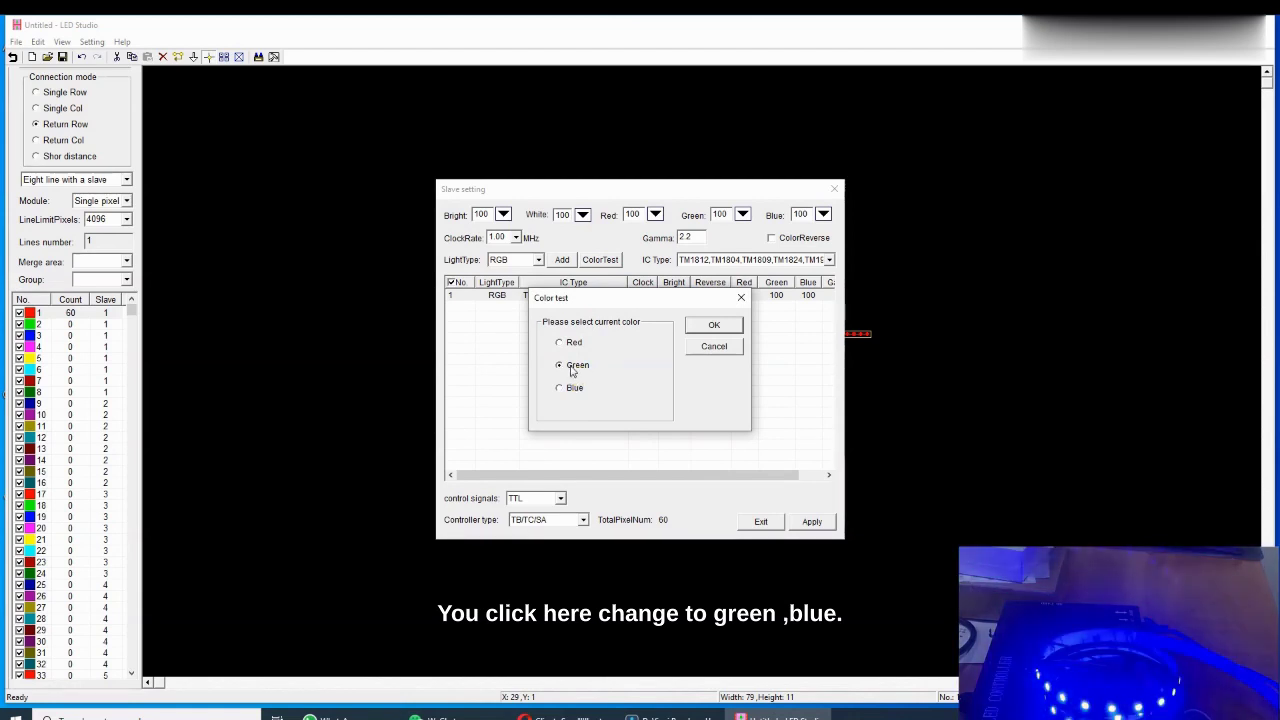
{"action": "left_click", "coordinate": [577, 390]}
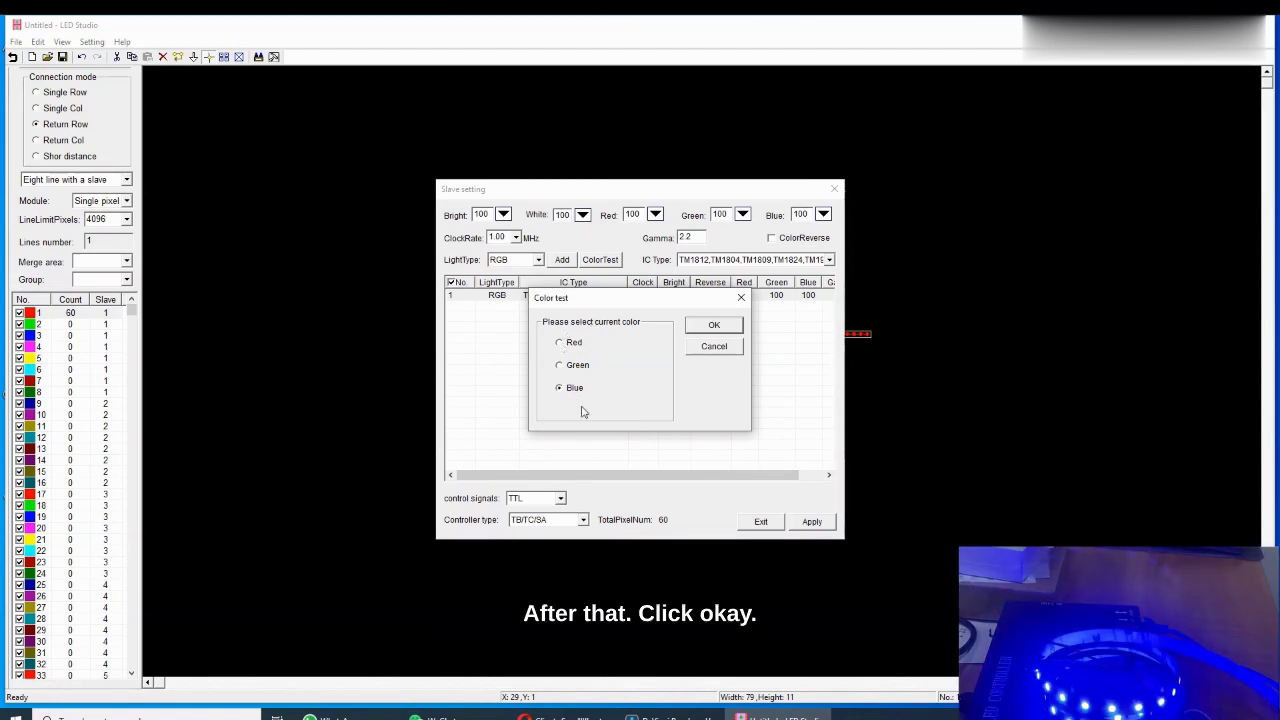
{"action": "left_click", "coordinate": [714, 326]}
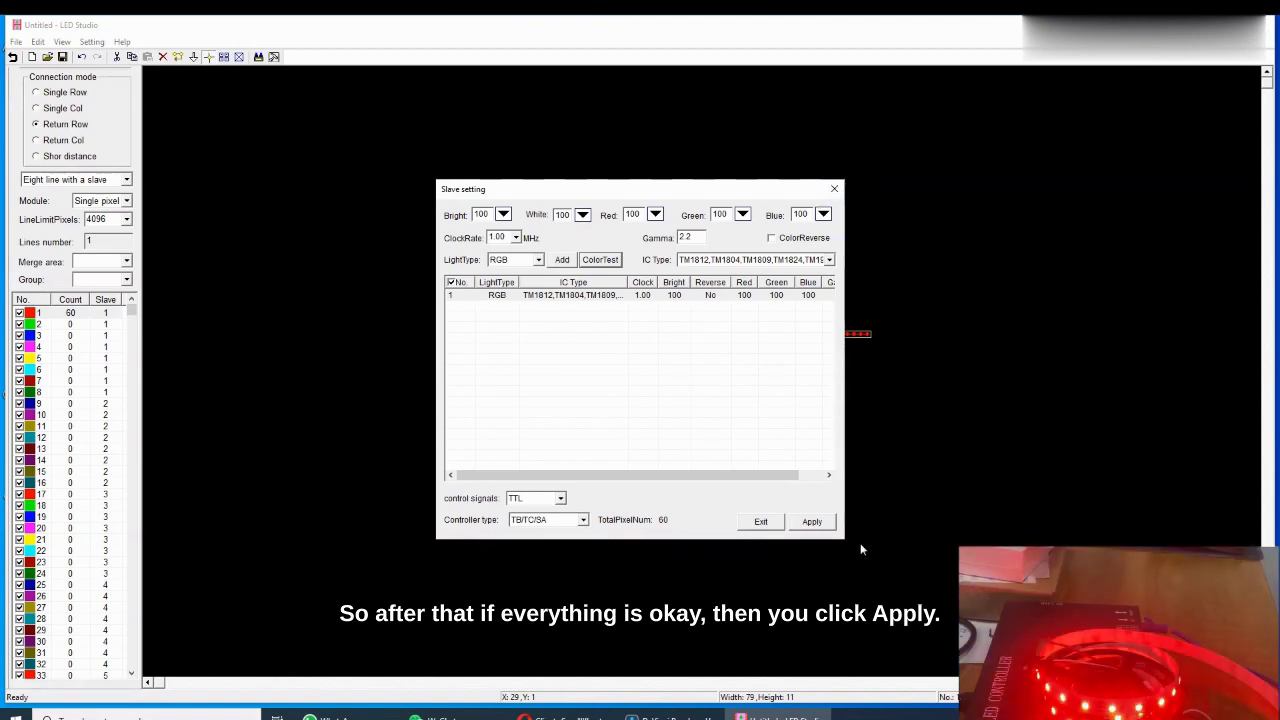
{"action": "left_click", "coordinate": [812, 523]}
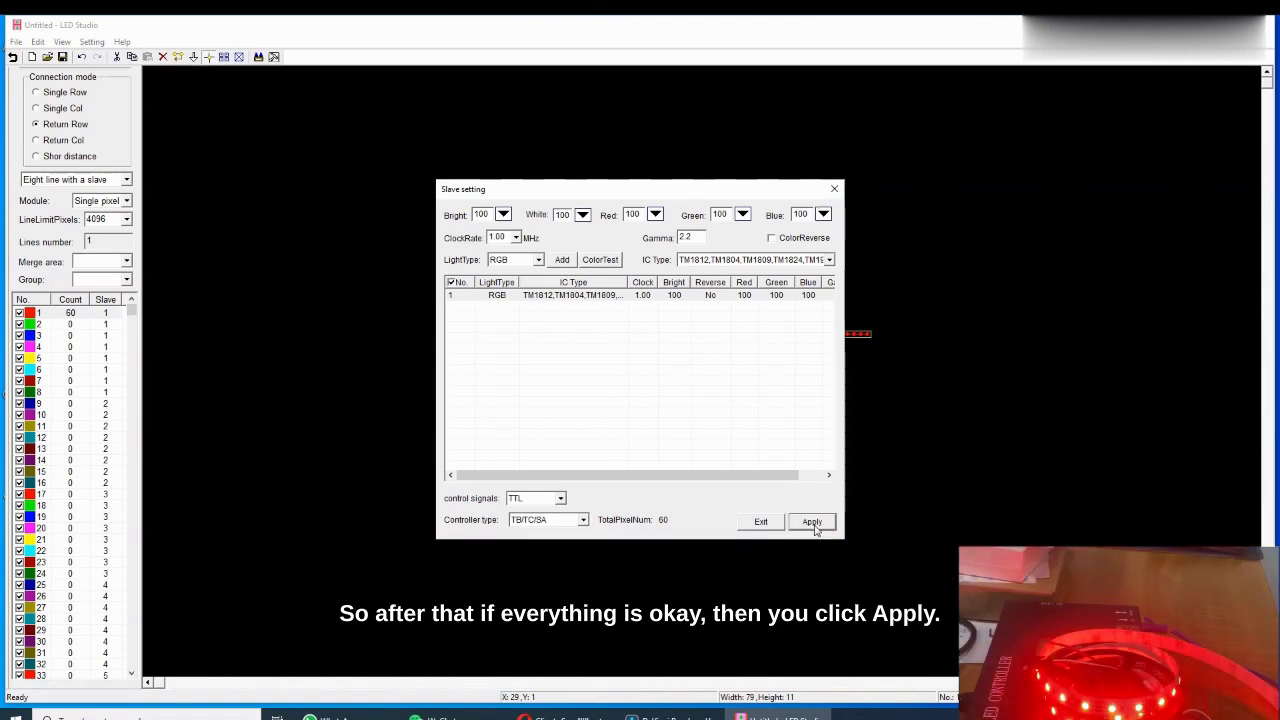
{"action": "left_click", "coordinate": [760, 521]}
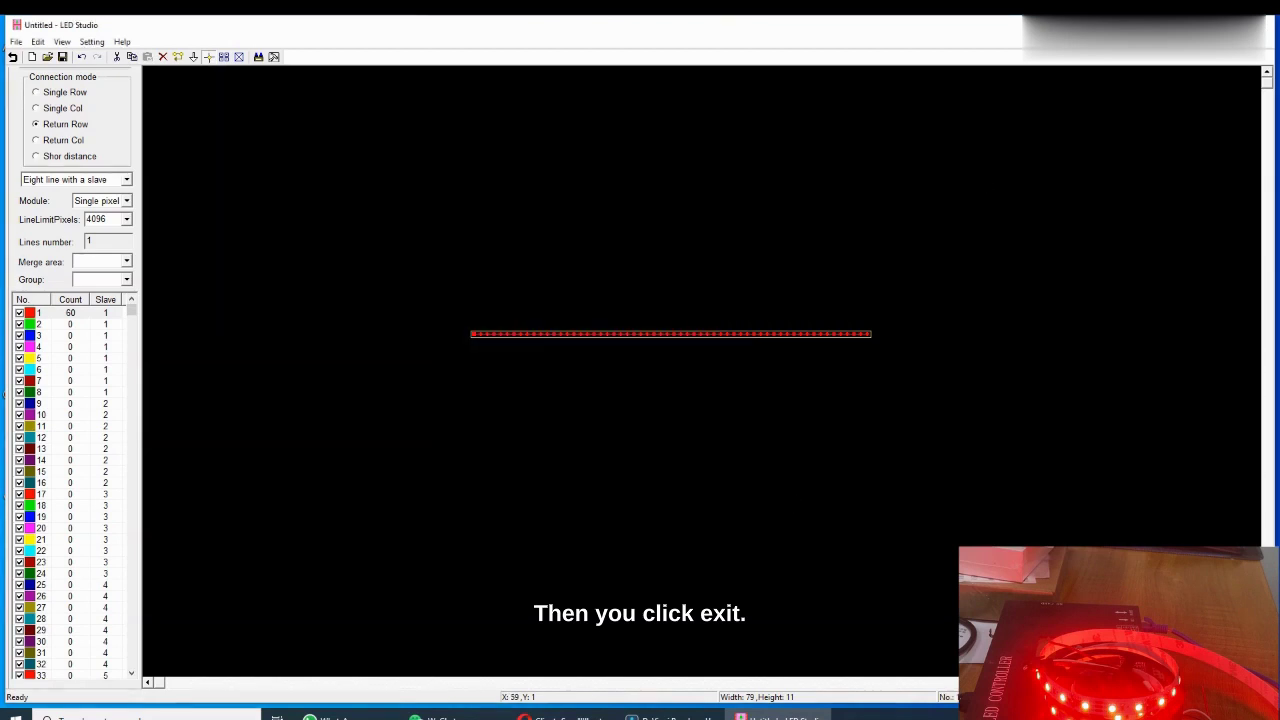
Close the layout editor, create Program1 and add a Design window to it.
{"action": "left_click", "coordinate": [1270, 32]}
{"action": "left_click_drag", "start_coordinate": [656, 281], "coordinate": [590, 158]}
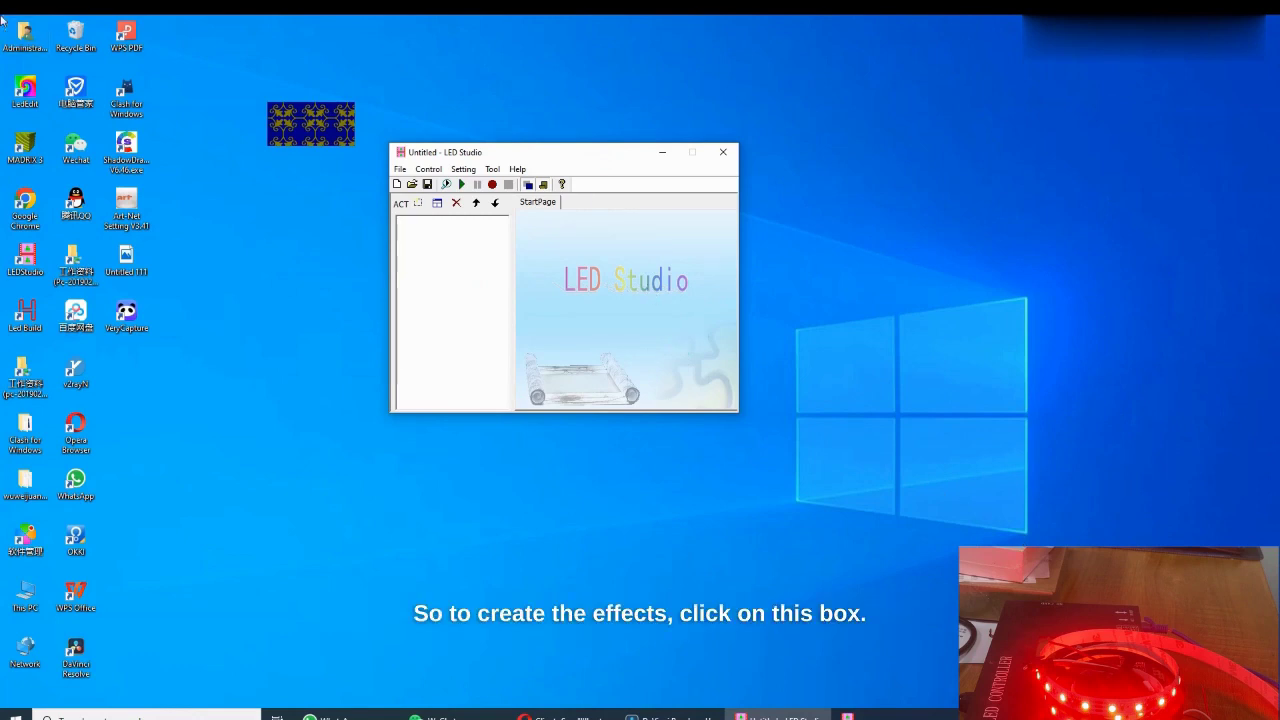
{"action": "left_click", "coordinate": [418, 204]}
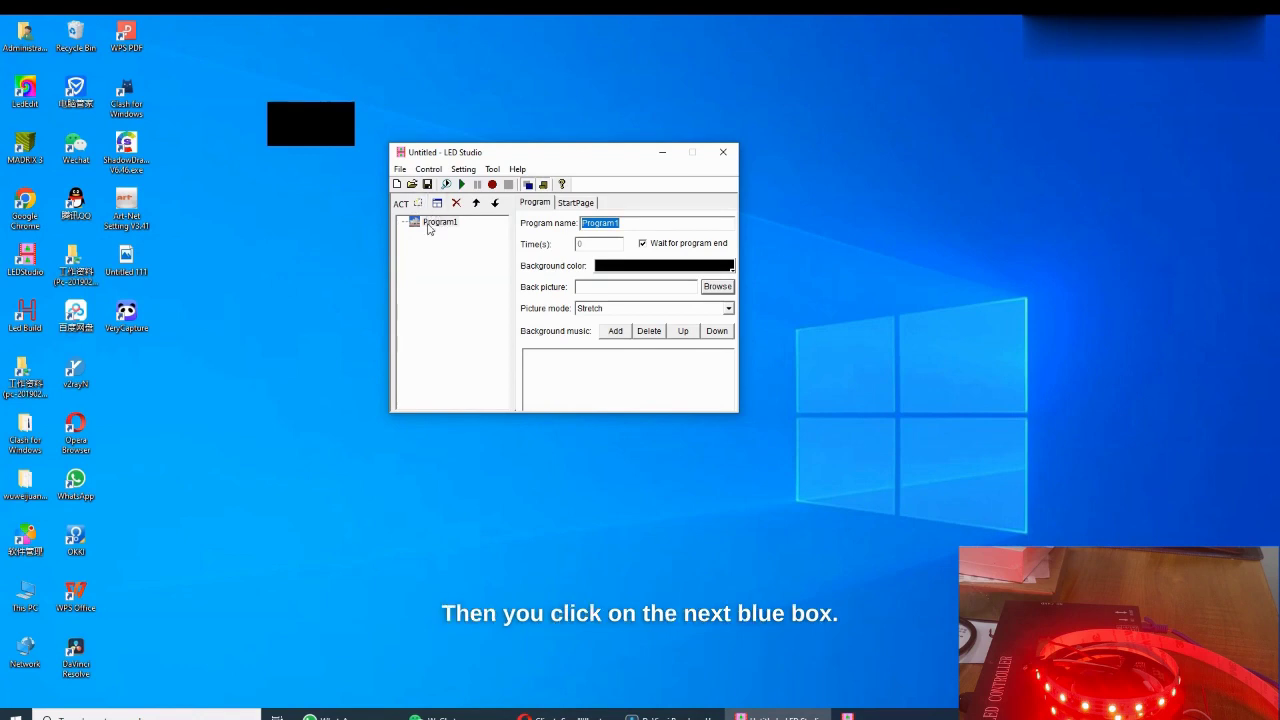
{"action": "left_click", "coordinate": [437, 204]}
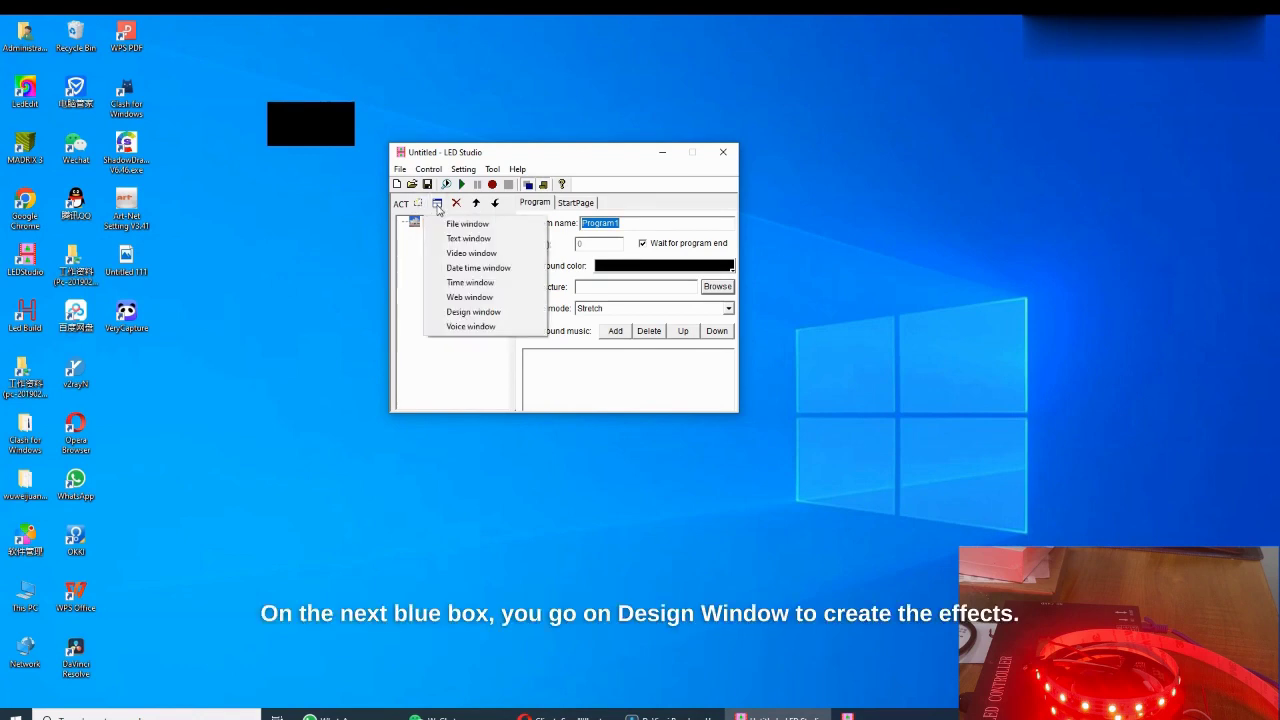
{"action": "left_click", "coordinate": [478, 312]}
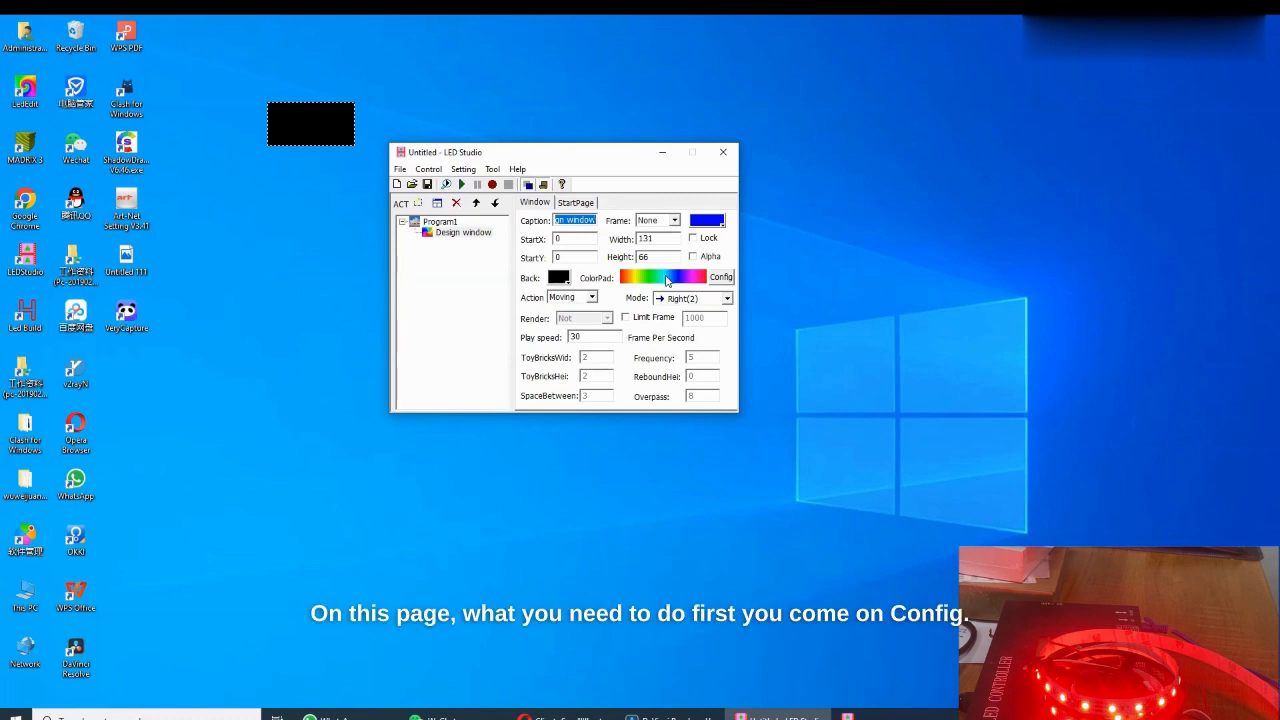
Clear the colour pad and refill it with red, yellow, green, cyan, blue, magenta and white.
{"action": "left_click", "coordinate": [720, 278]}
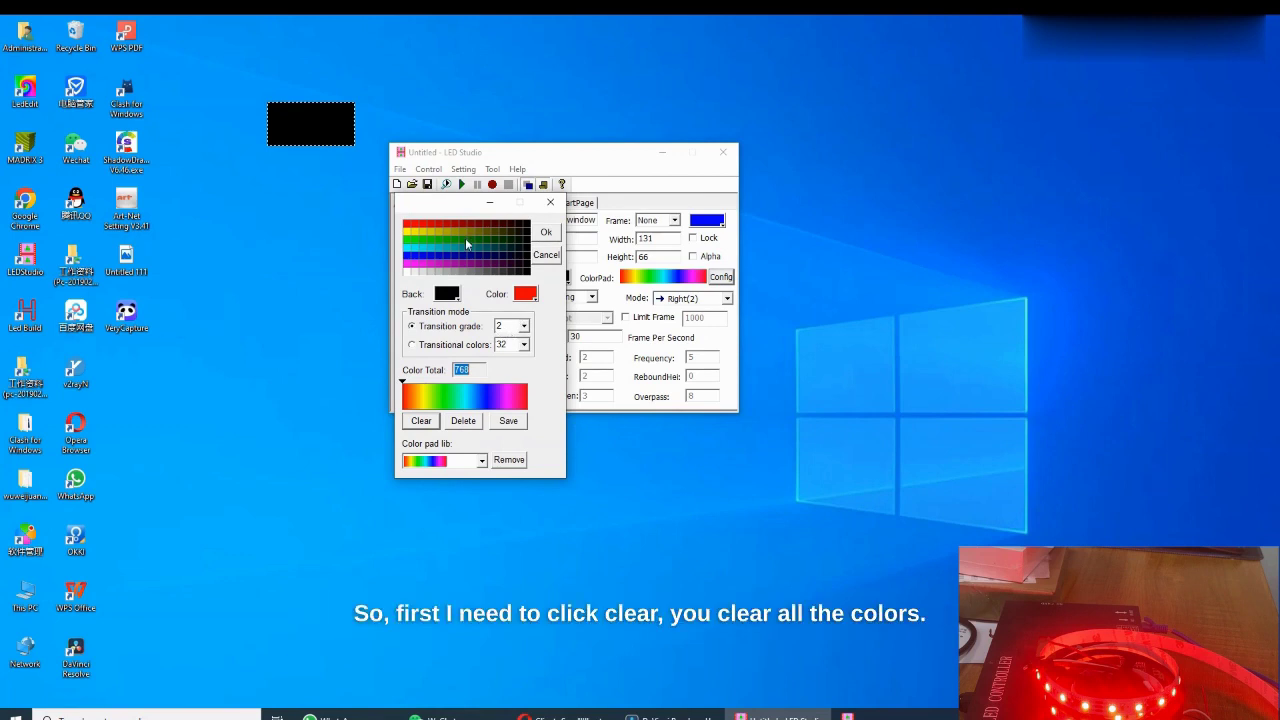
{"action": "left_click", "coordinate": [421, 421]}
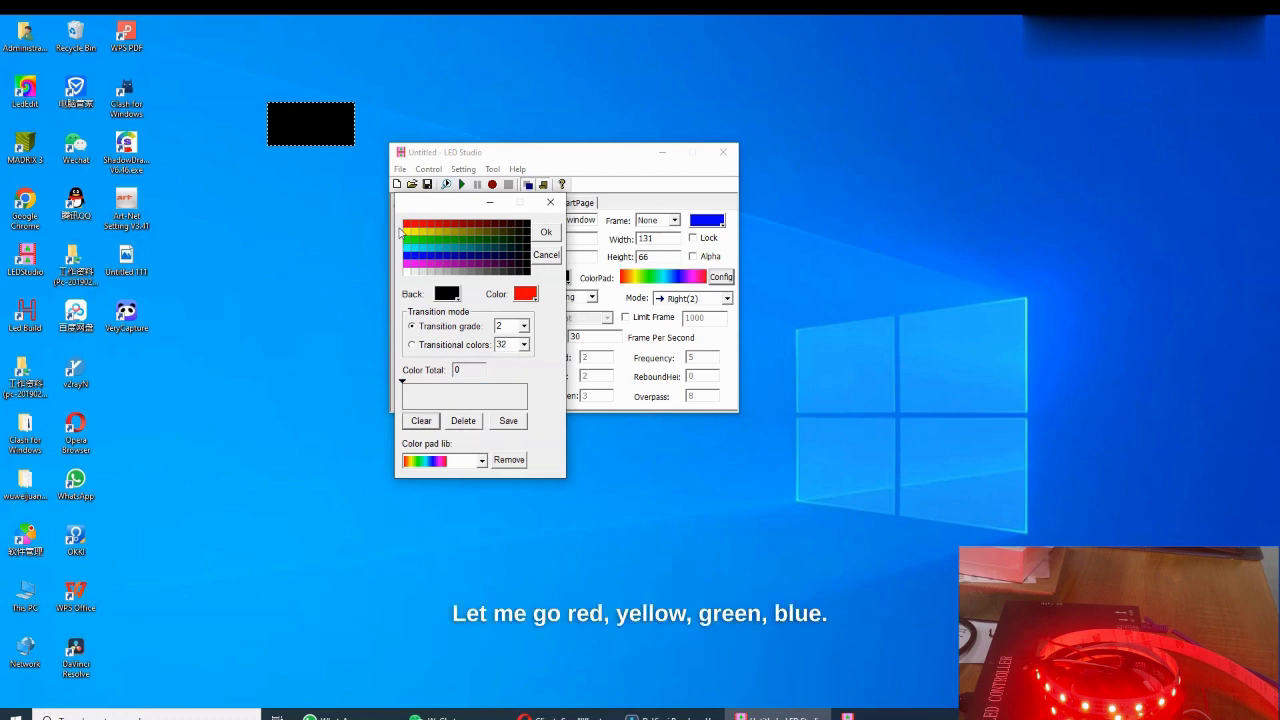
{"action": "left_click", "coordinate": [409, 227]}
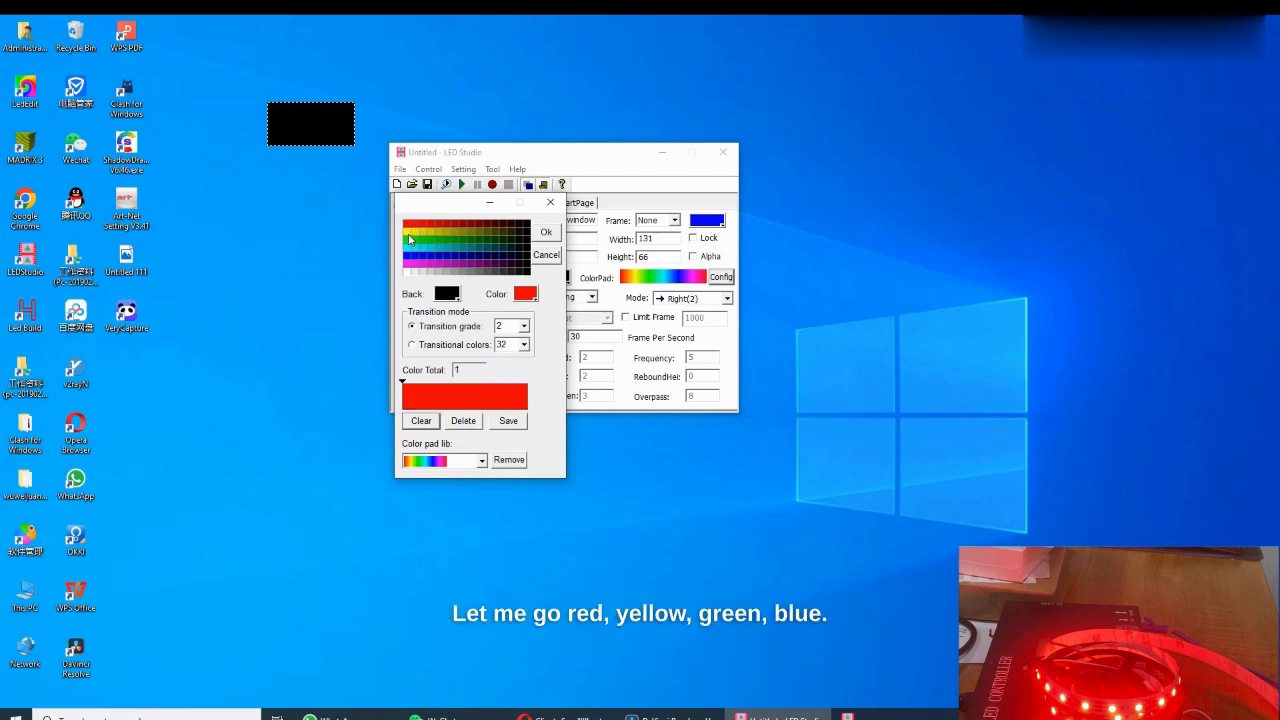
{"action": "left_click", "coordinate": [409, 235]}
{"action": "left_click", "coordinate": [409, 243]}
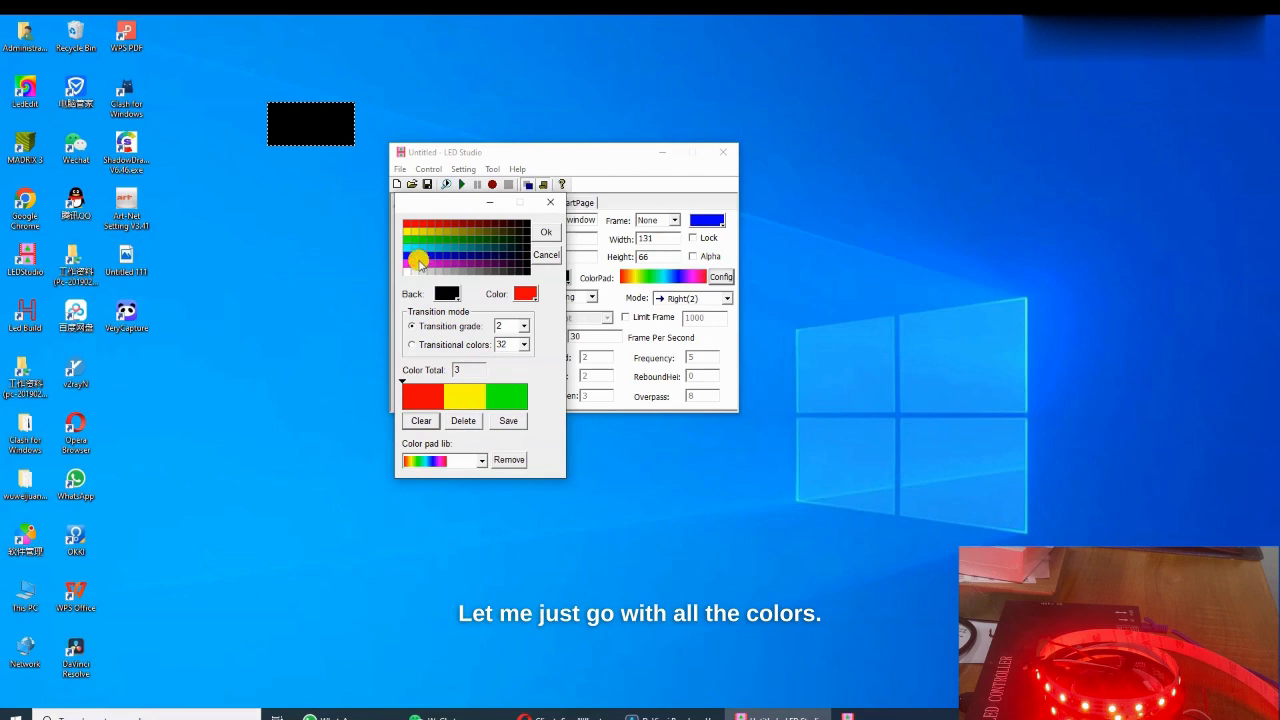
{"action": "left_click", "coordinate": [415, 252]}
{"action": "left_click", "coordinate": [417, 262]}
{"action": "left_click", "coordinate": [416, 266]}
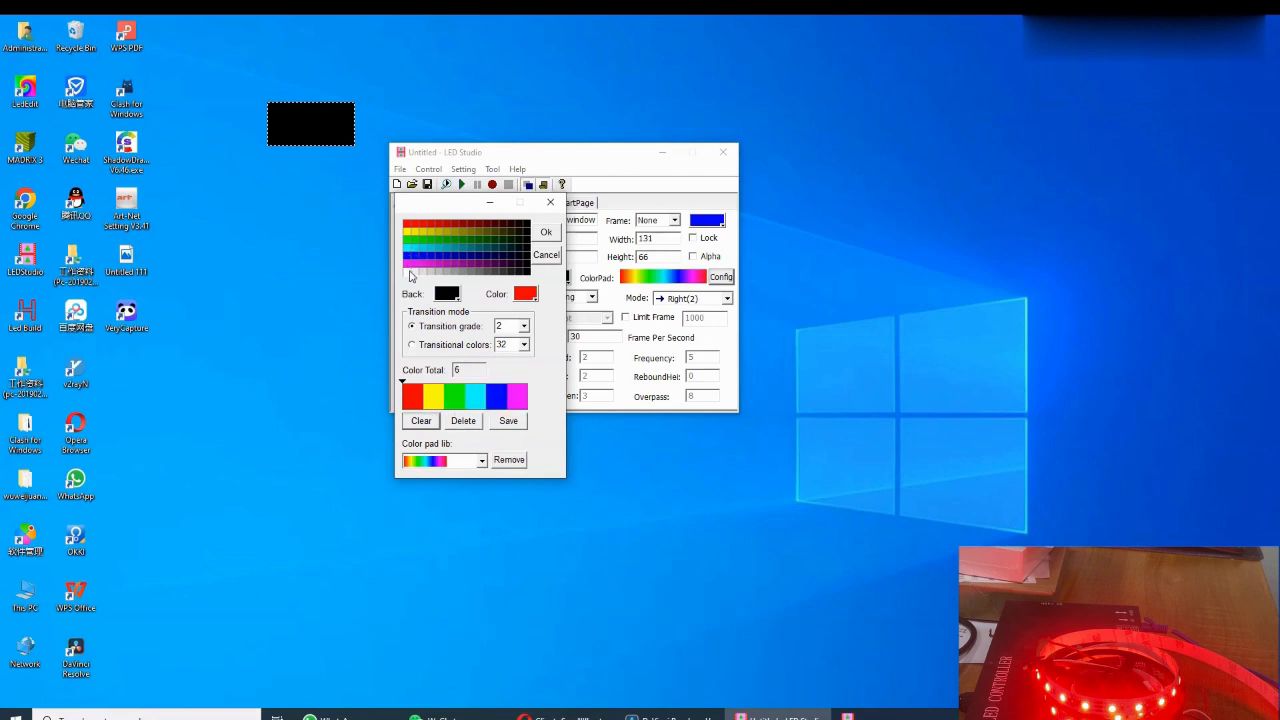
{"action": "left_click", "coordinate": [410, 276]}
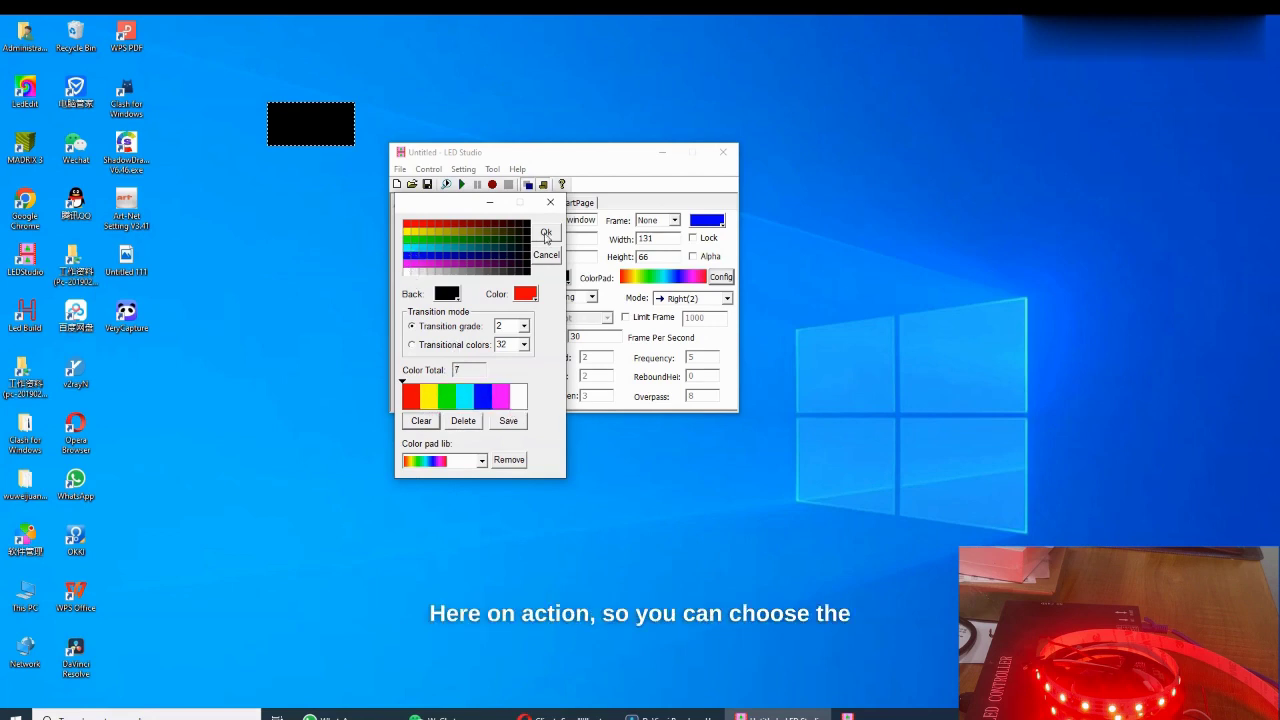
{"action": "left_click", "coordinate": [546, 235]}
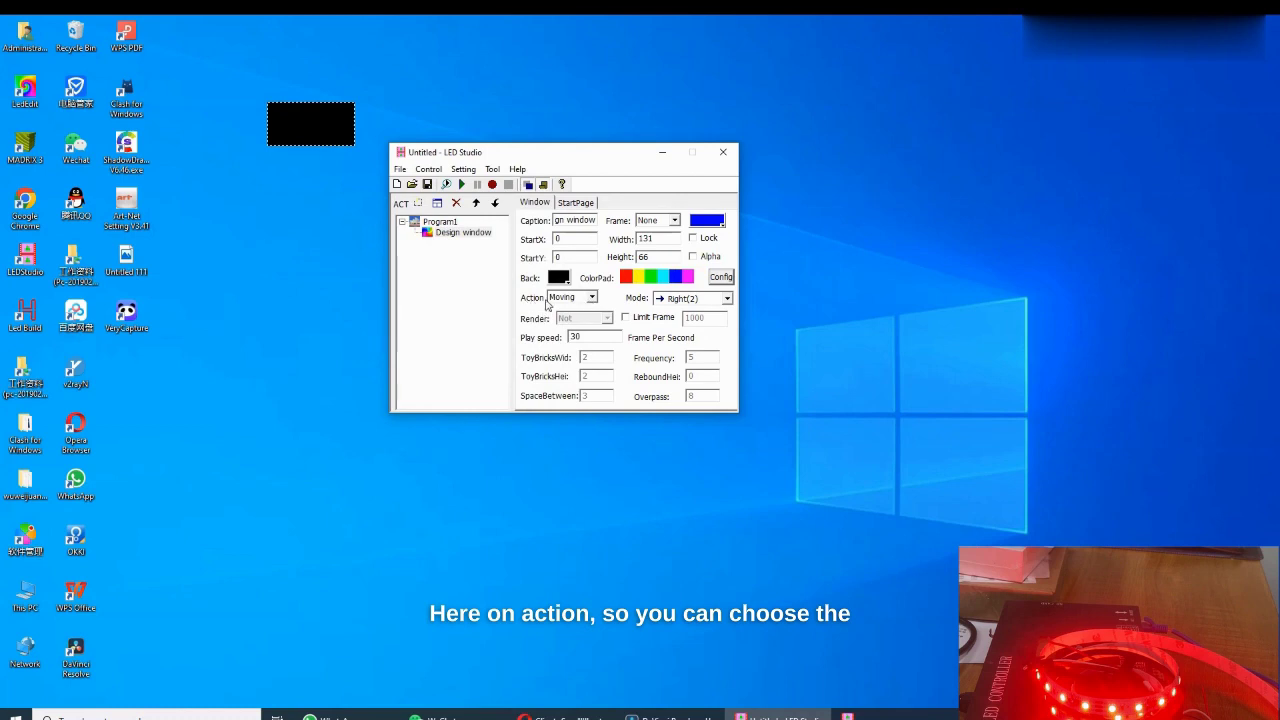
Choose the Rotation action and keep CW screw(2) as its mode.
{"action": "left_click", "coordinate": [592, 298]}
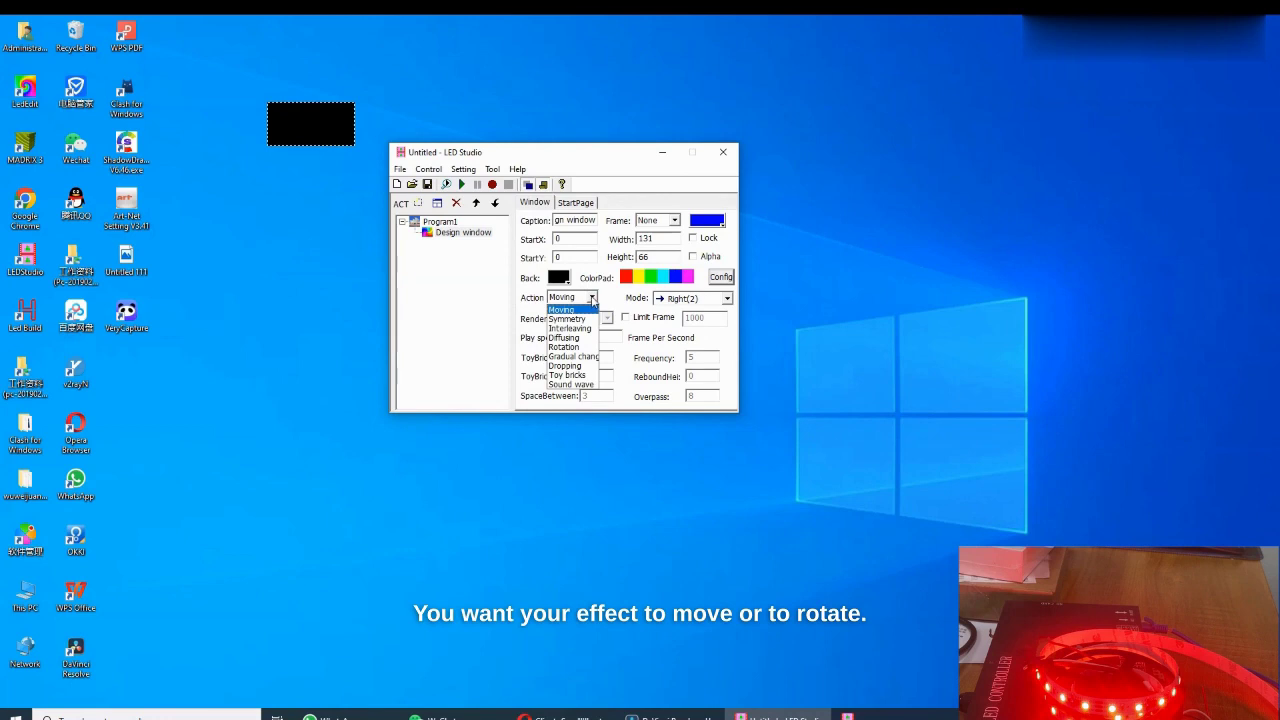
{"action": "left_click", "coordinate": [564, 347]}
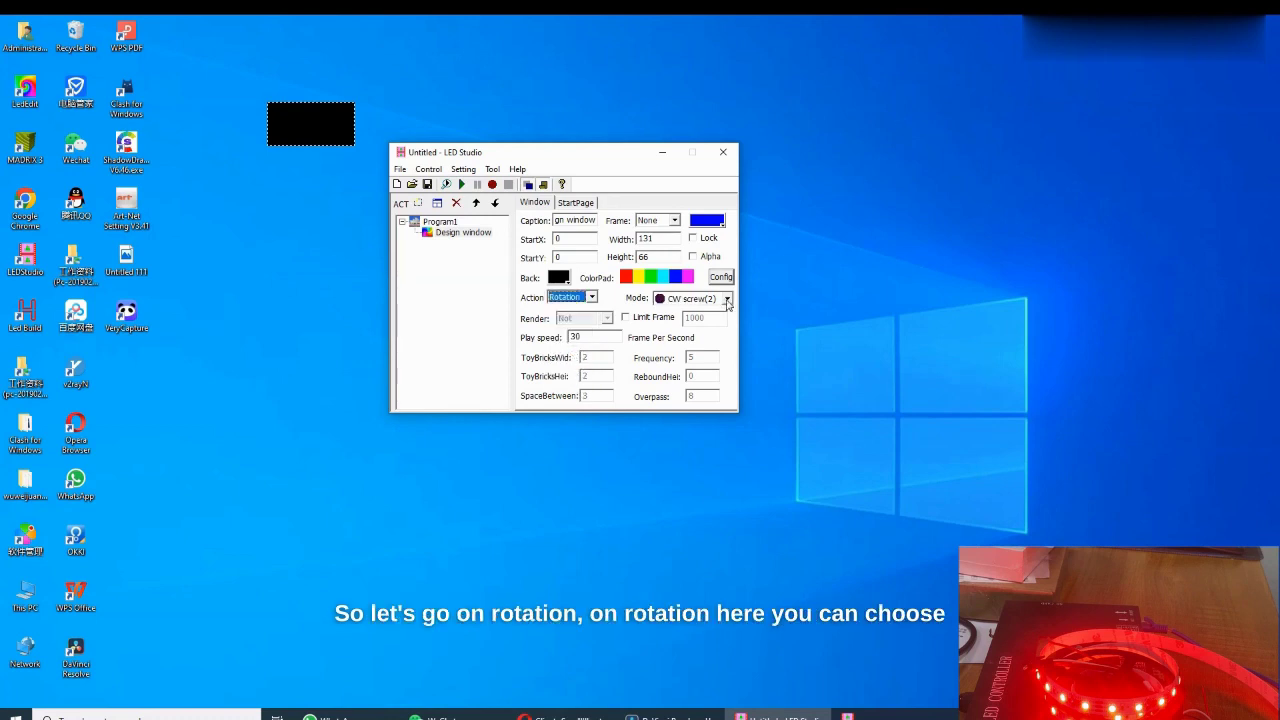
{"action": "left_click", "coordinate": [727, 299]}
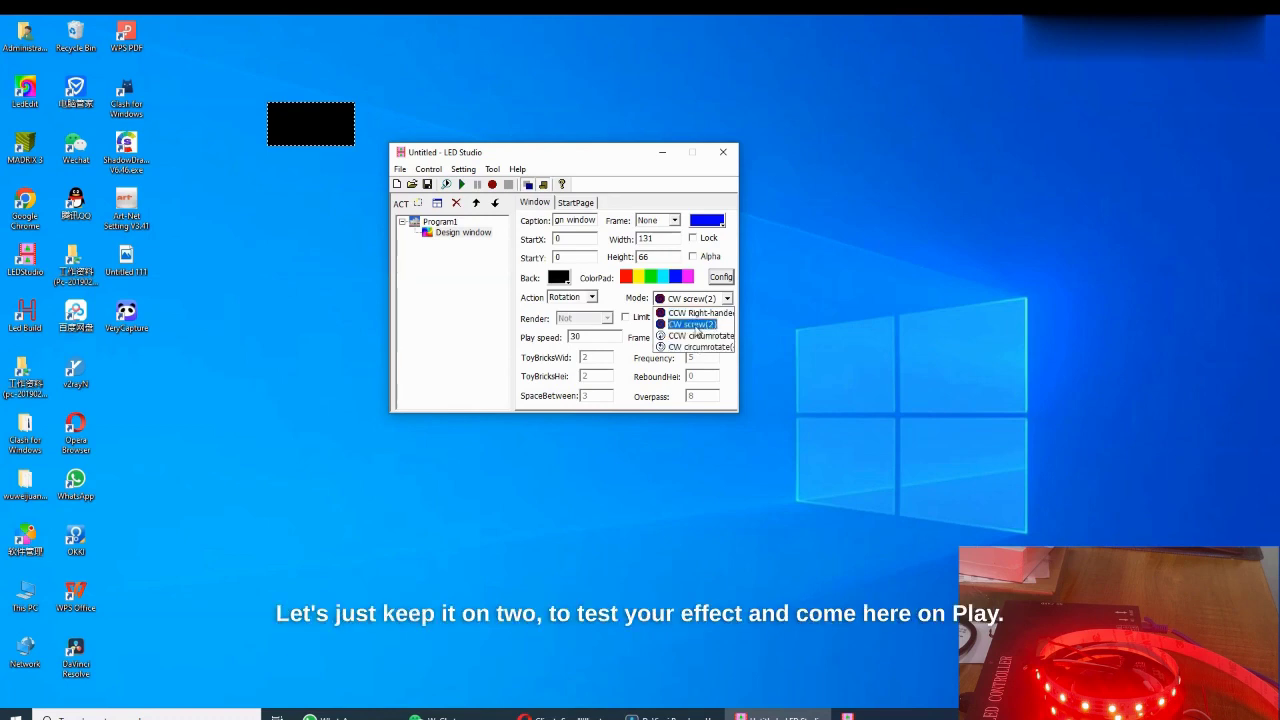
{"action": "left_click", "coordinate": [565, 243]}
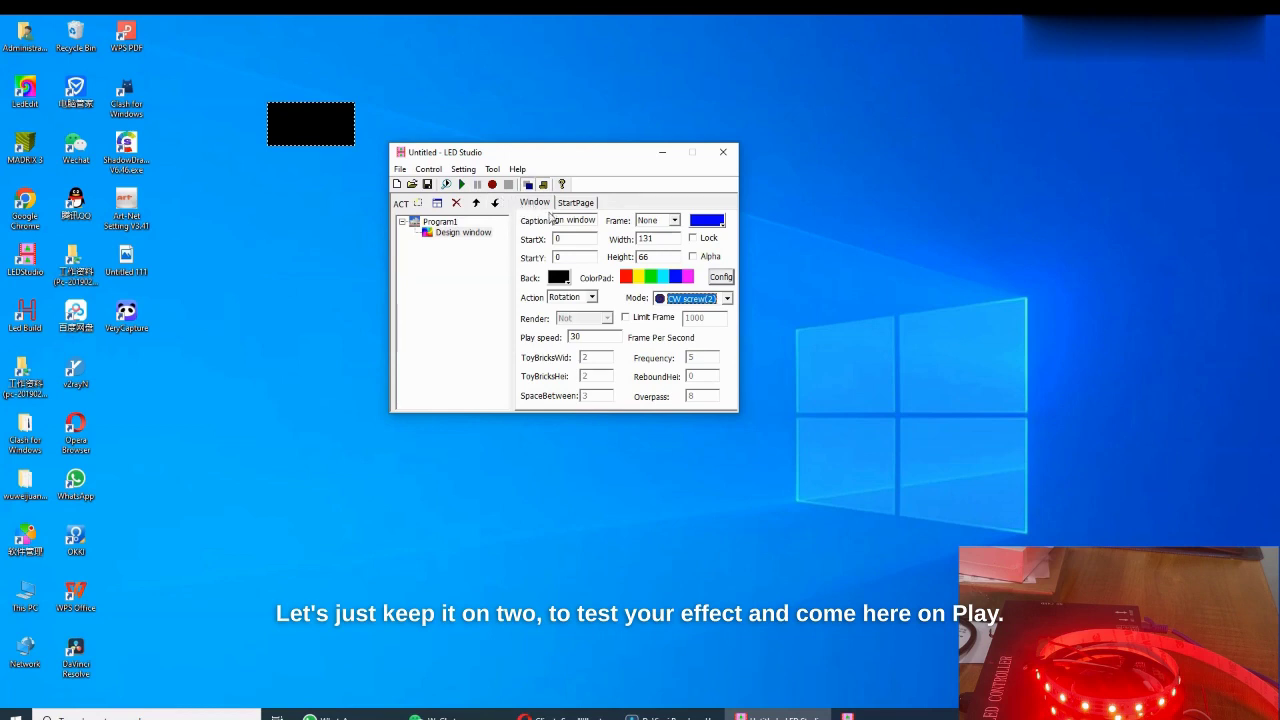
Play the rotating seven-colour effect on the strip, then stop playback.
{"action": "left_click", "coordinate": [461, 184]}
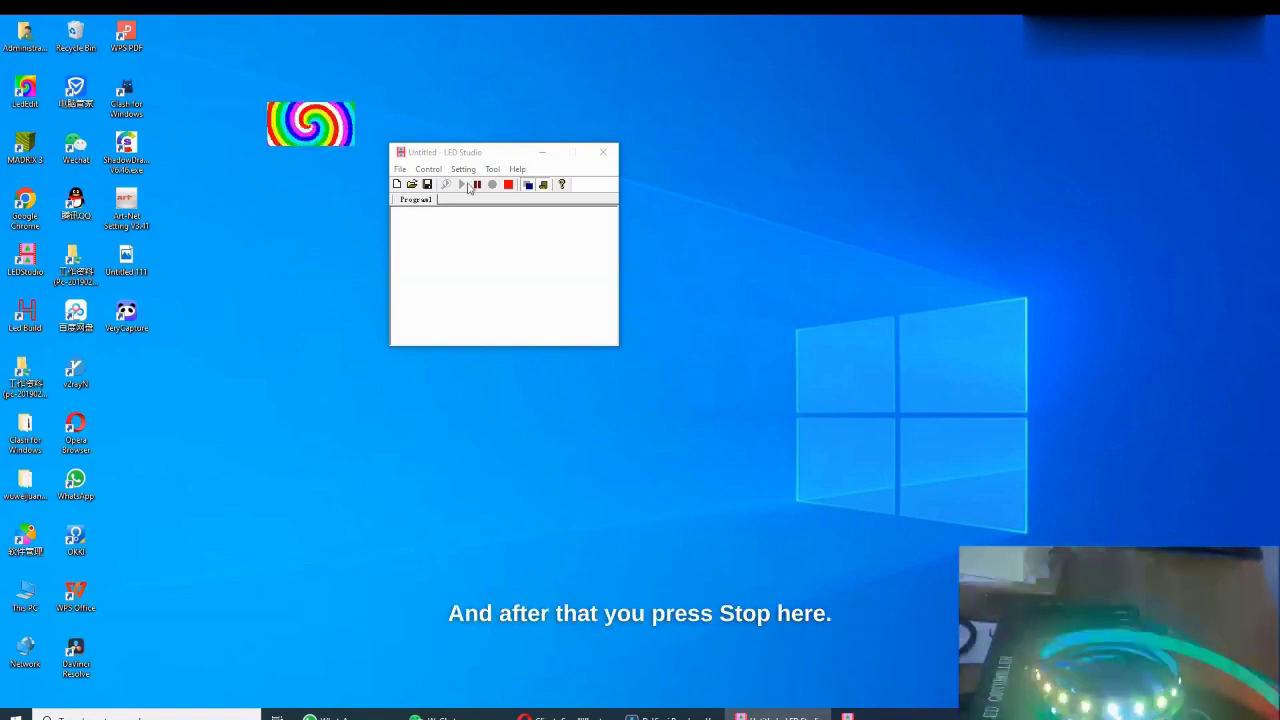
{"action": "left_click", "coordinate": [508, 184]}
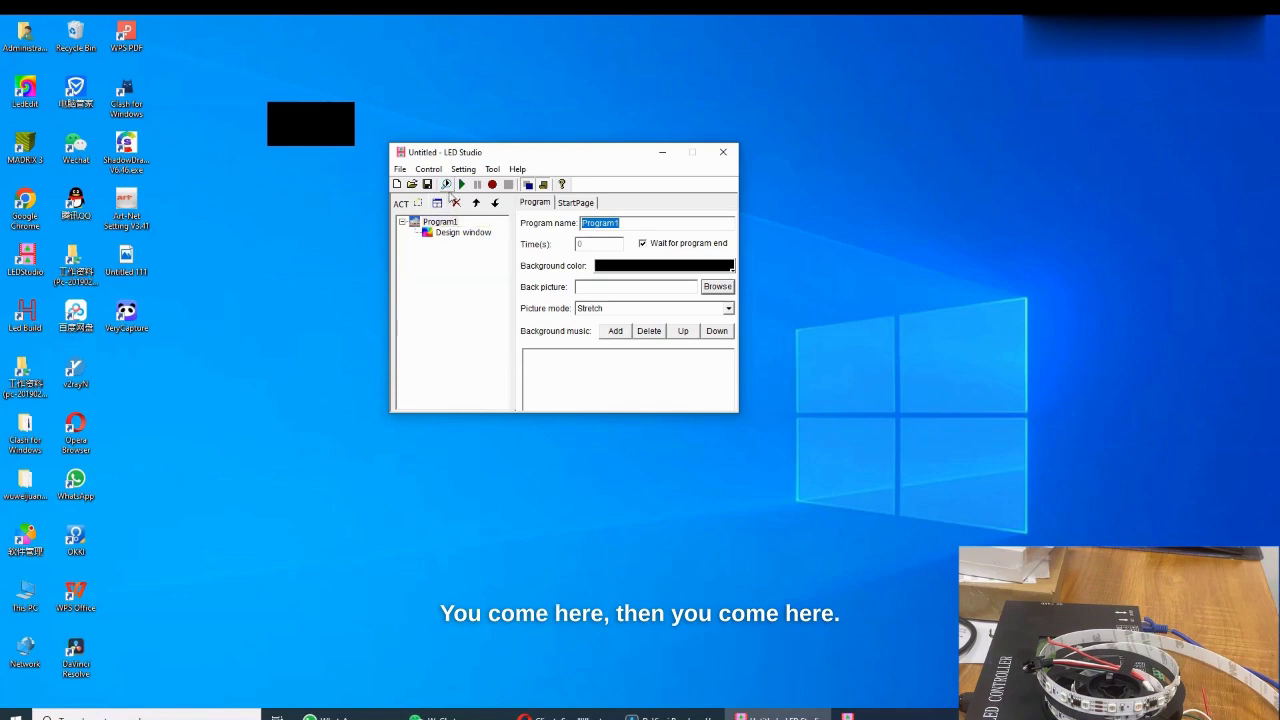
Create Program2 and add a Design window to it.
{"action": "left_click", "coordinate": [418, 203]}
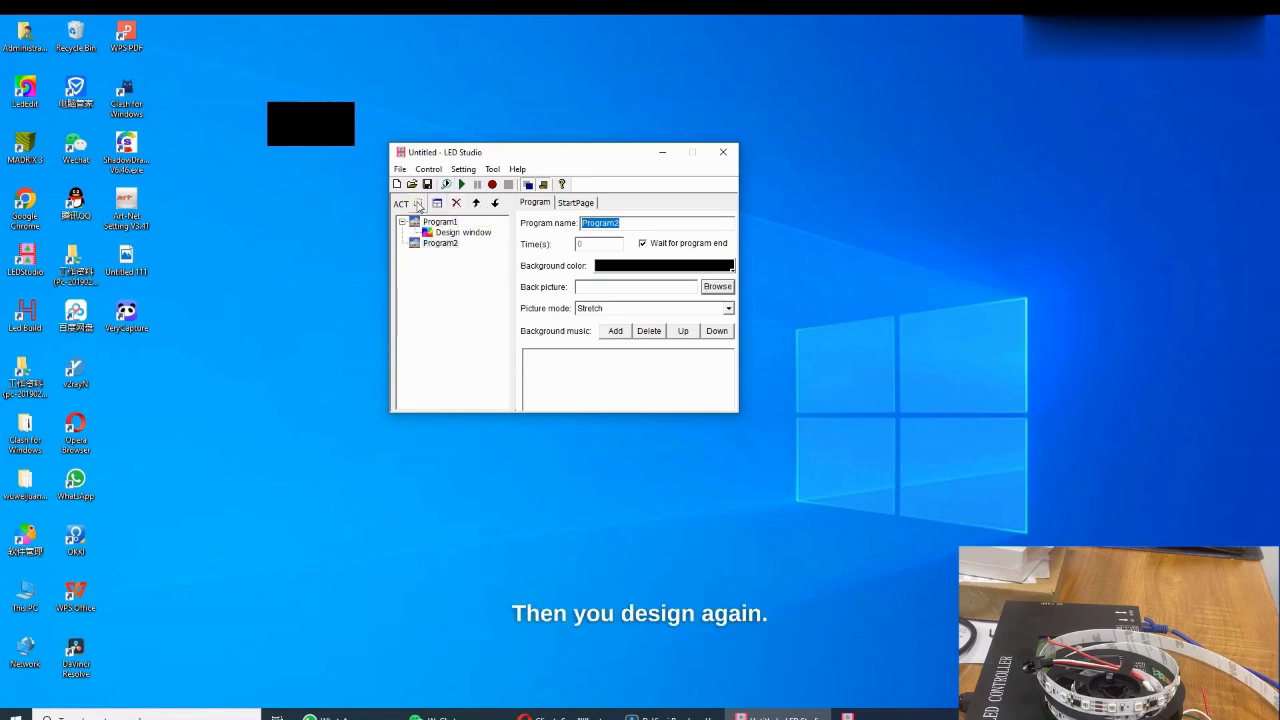
{"action": "left_click", "coordinate": [436, 205]}
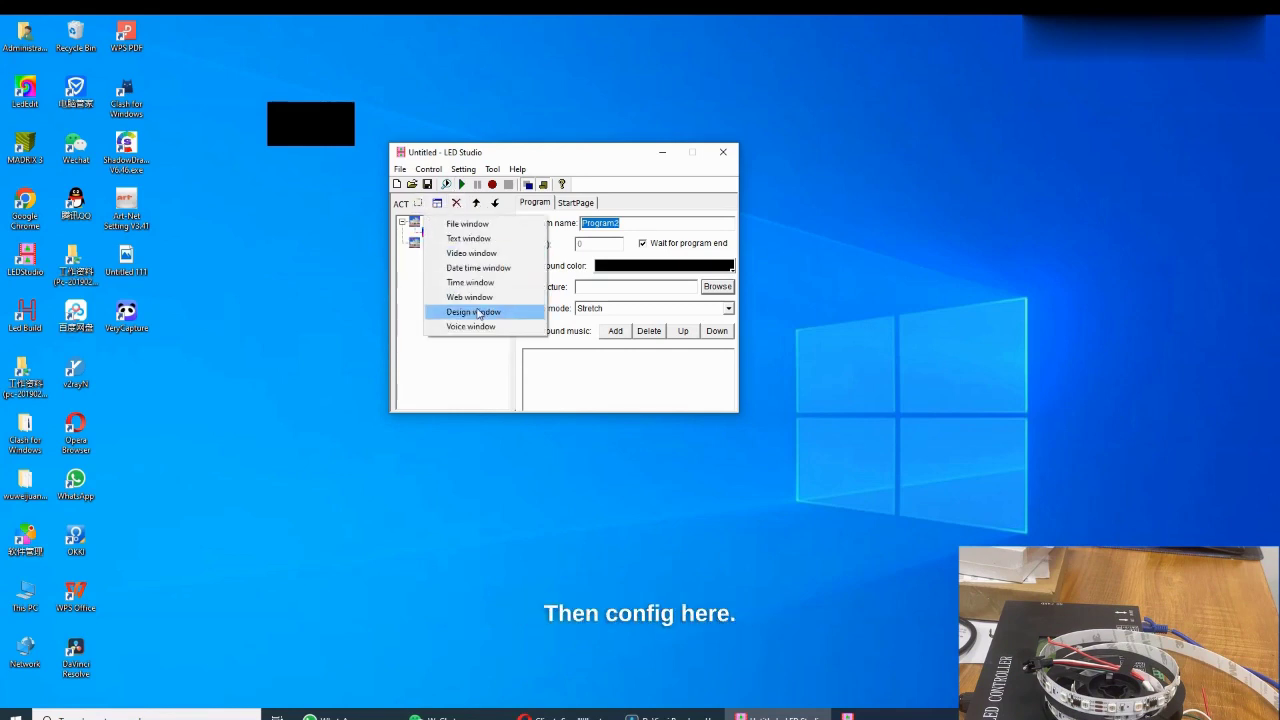
{"action": "left_click", "coordinate": [480, 312]}
Clear Program2's colour pad and fill it with green, cyan, blue, magenta and white.
{"action": "left_click", "coordinate": [721, 277]}
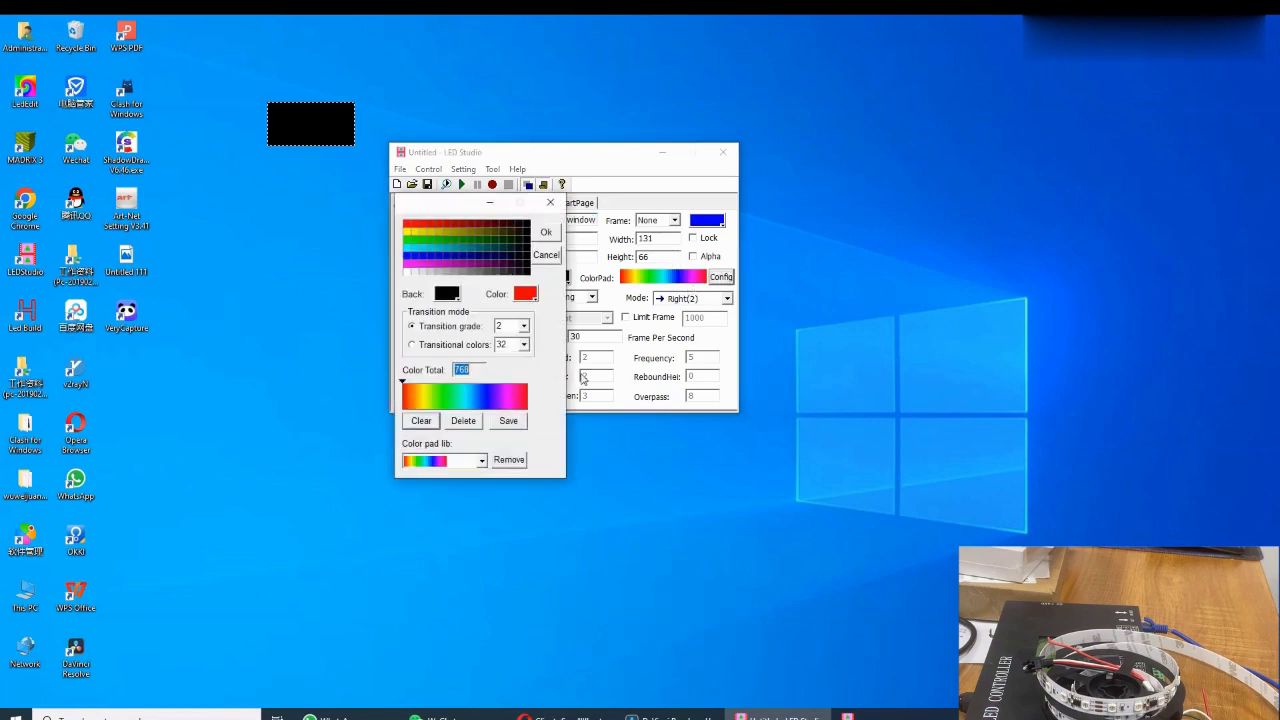
{"action": "left_click", "coordinate": [421, 422]}
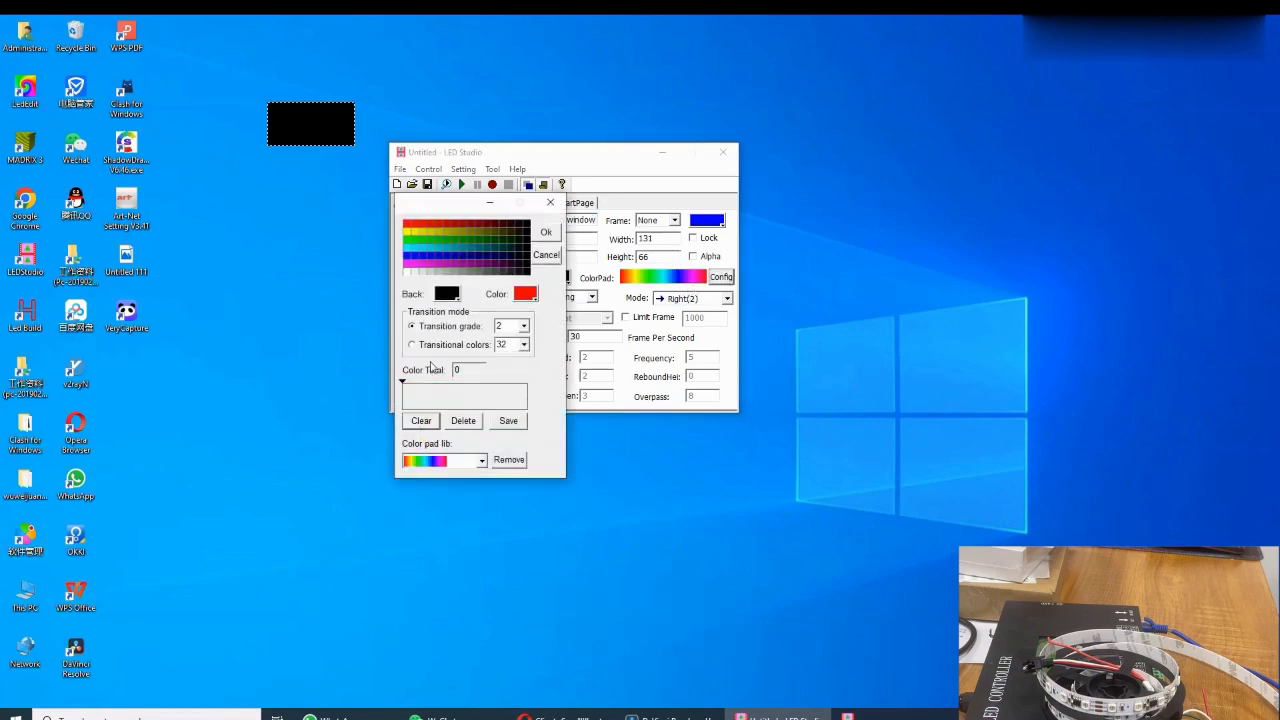
{"action": "left_click", "coordinate": [412, 241]}
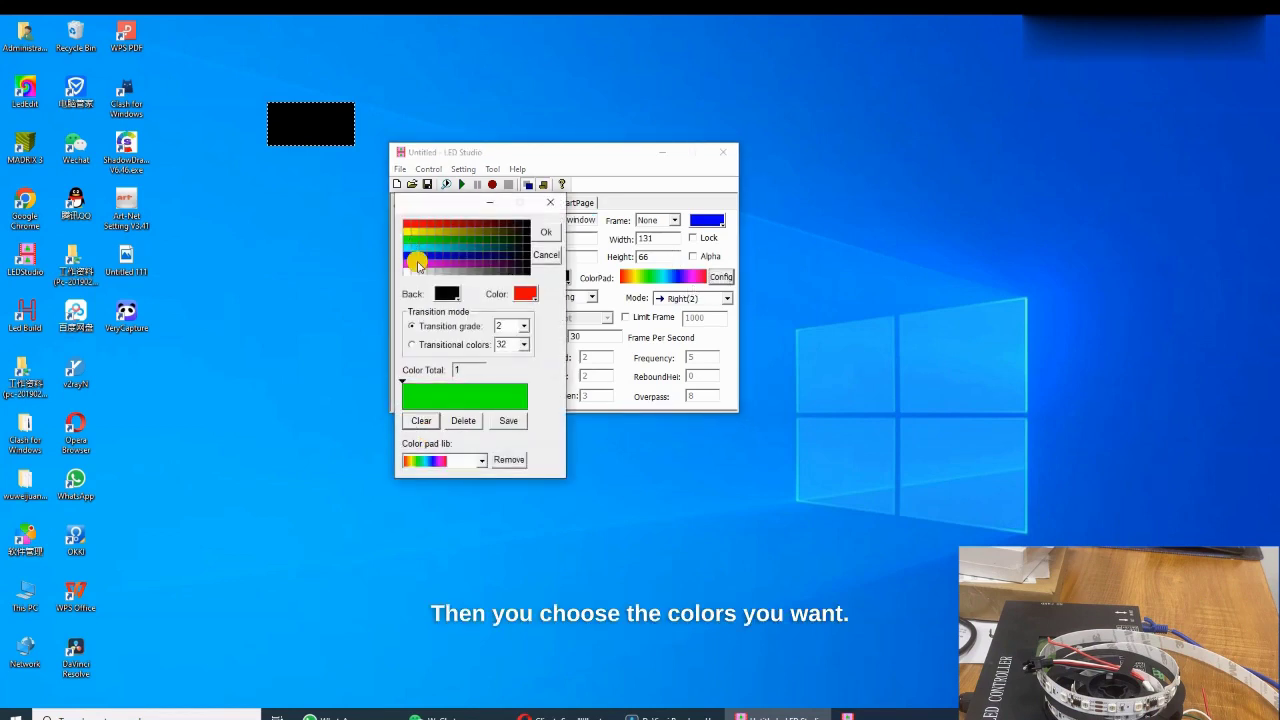
{"action": "left_click", "coordinate": [412, 249]}
{"action": "left_click", "coordinate": [412, 257]}
{"action": "left_click", "coordinate": [412, 264]}
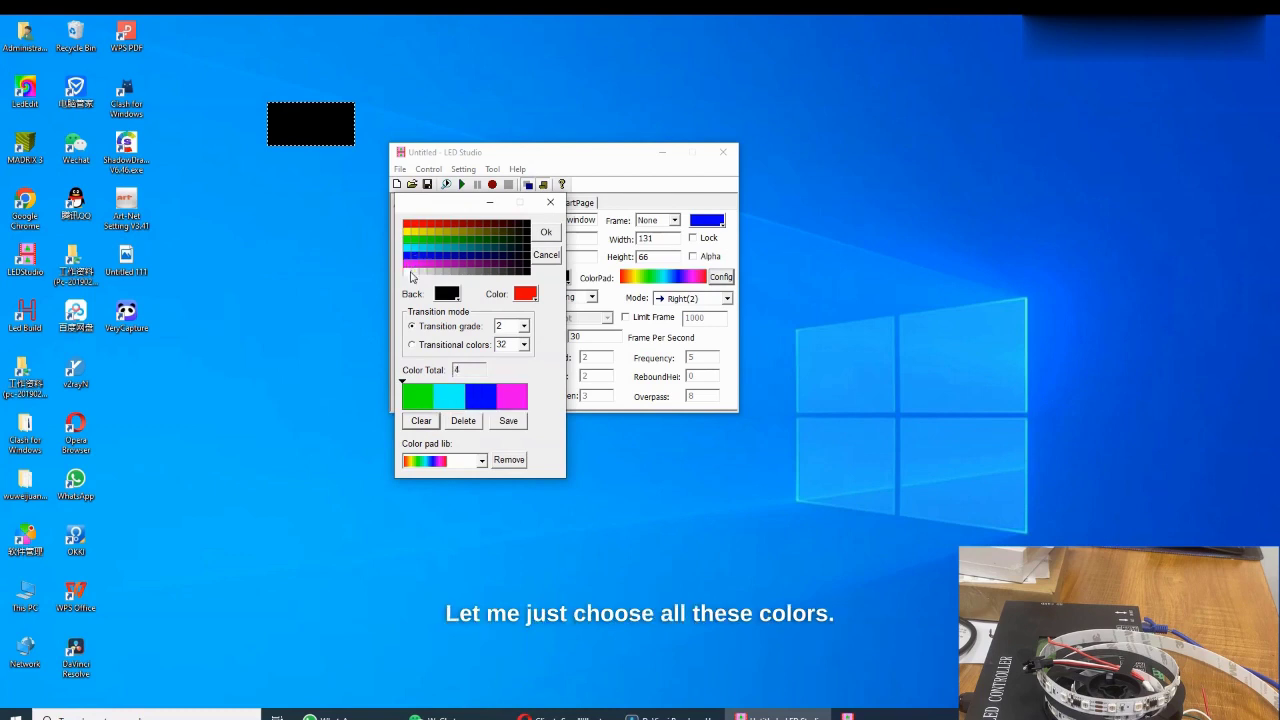
{"action": "left_click", "coordinate": [412, 271]}
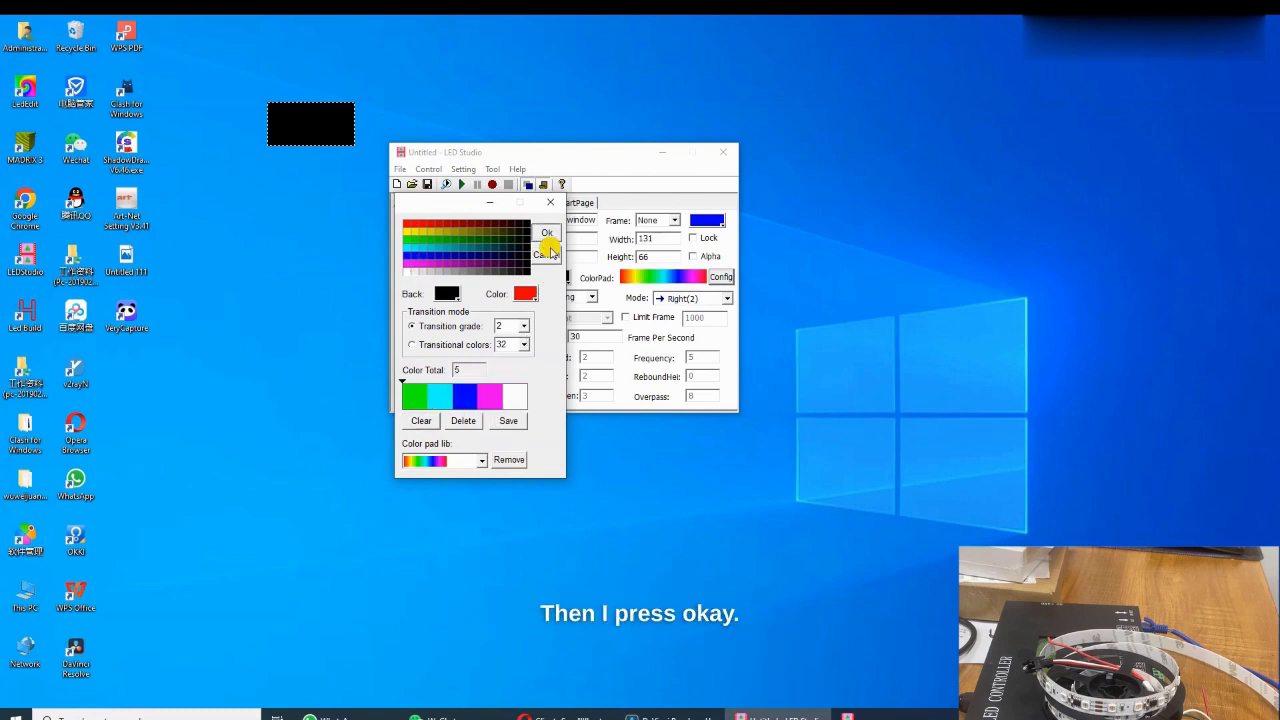
{"action": "left_click", "coordinate": [546, 232]}
Keep the Moving action and play Program2's effect on the strip.
{"action": "left_click", "coordinate": [592, 298]}
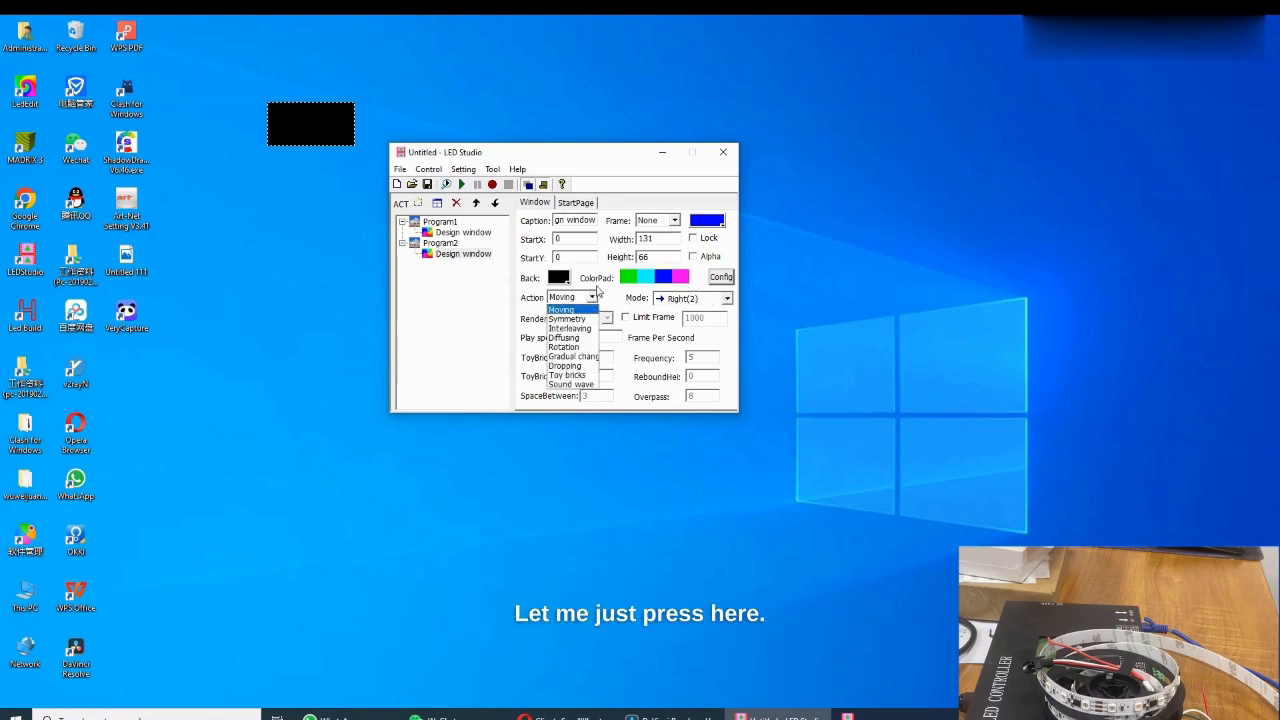
{"action": "left_click", "coordinate": [587, 279]}
{"action": "left_click", "coordinate": [461, 184]}
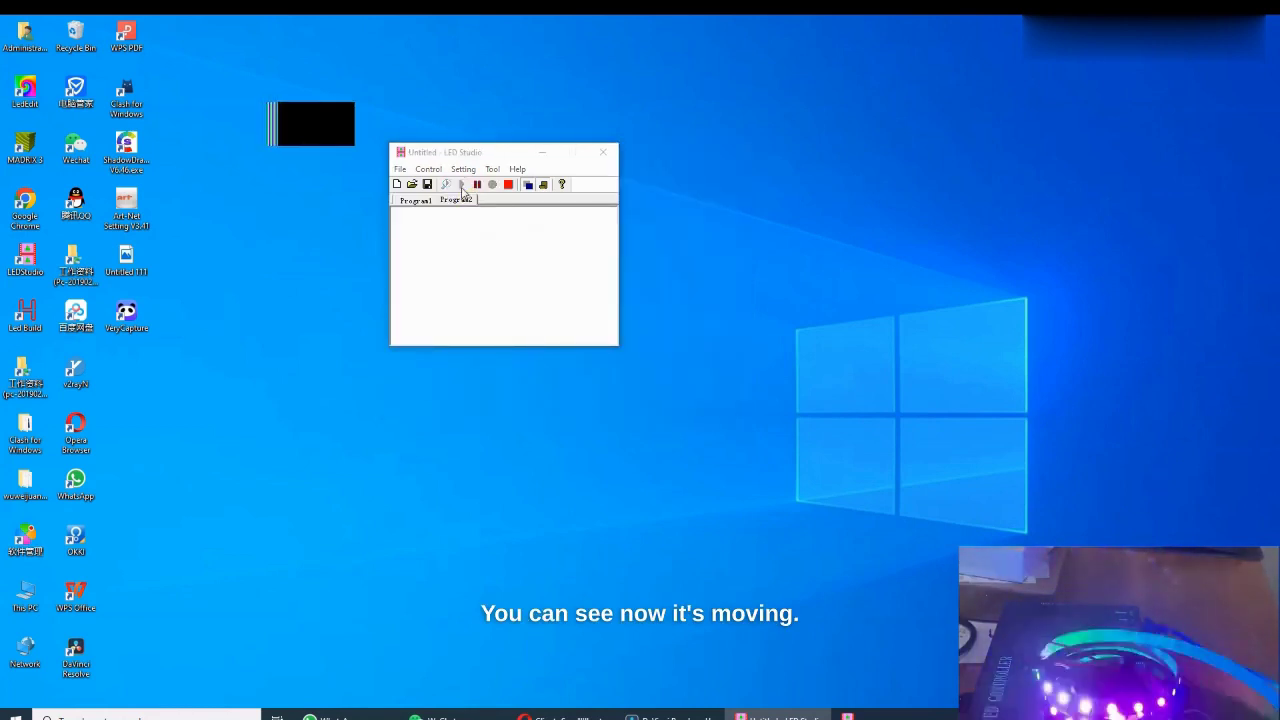